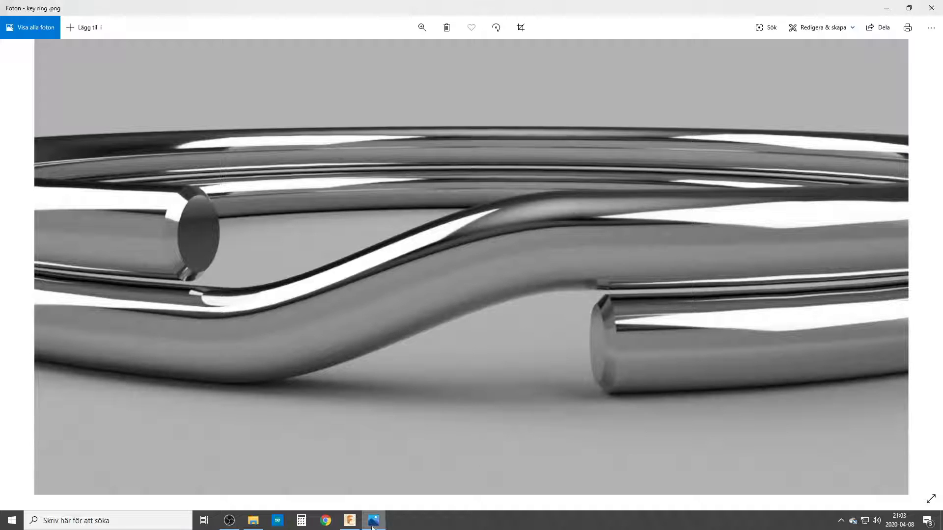
# Step: Start a new sketch on the horizontal ground plane of the empty design
pyautogui.click(349, 521)
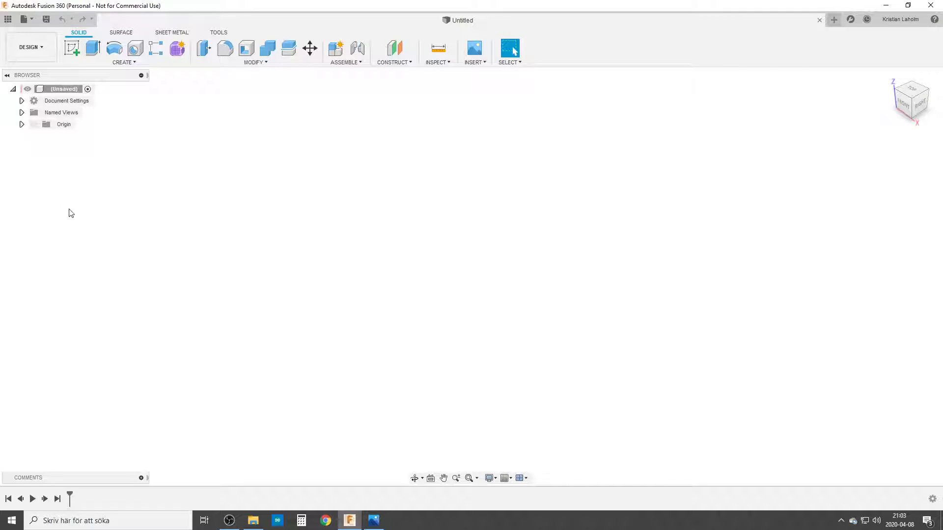
pyautogui.click(71, 48)
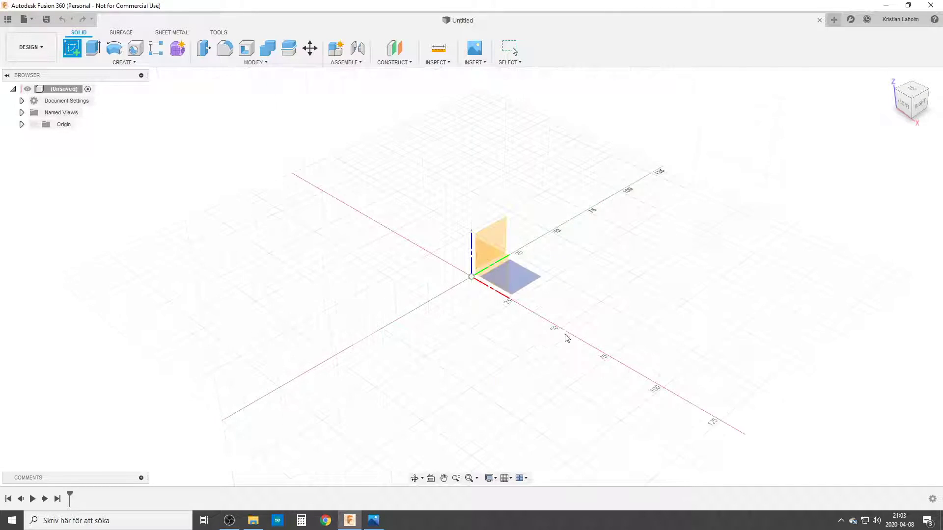
pyautogui.click(528, 282)
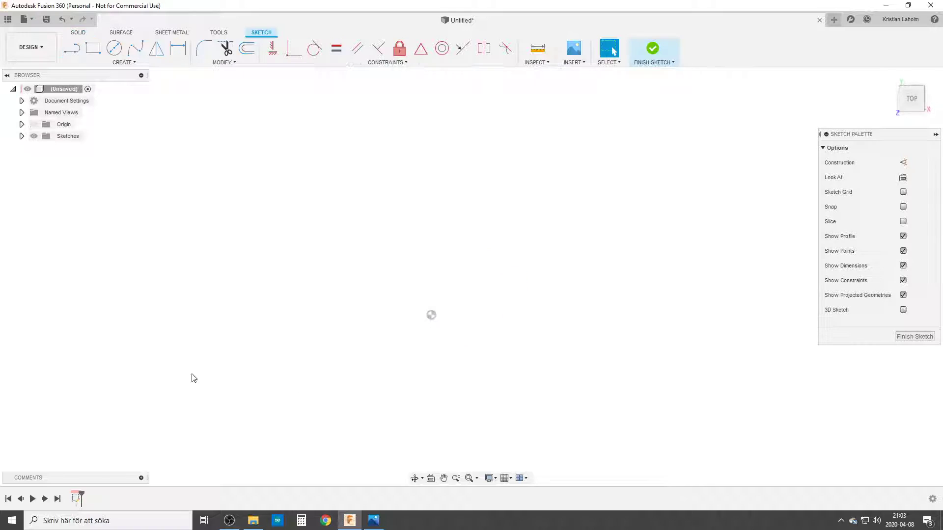
pyautogui.moveTo(468, 380); pyautogui.dragTo(457, 320, button='middle')
# Step: Draw a circle centred on the origin with diameter 26.5-2, giving 24.50 mm
pyautogui.press('c')
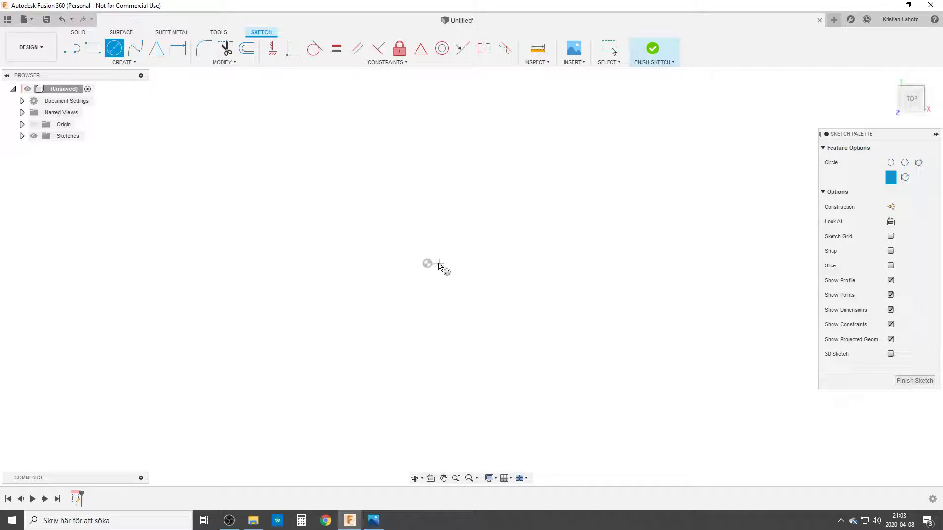
pyautogui.click(428, 263)
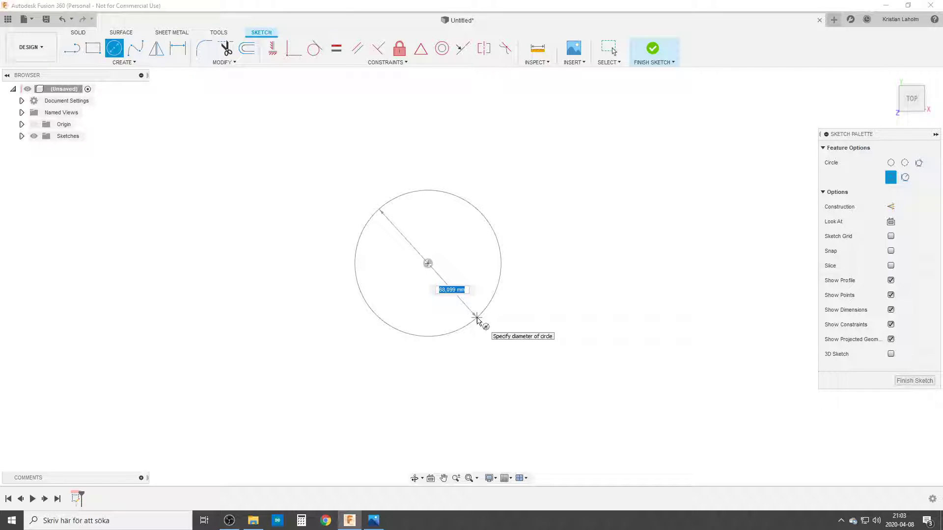
pyautogui.write('26,5')
pyautogui.press('Return')
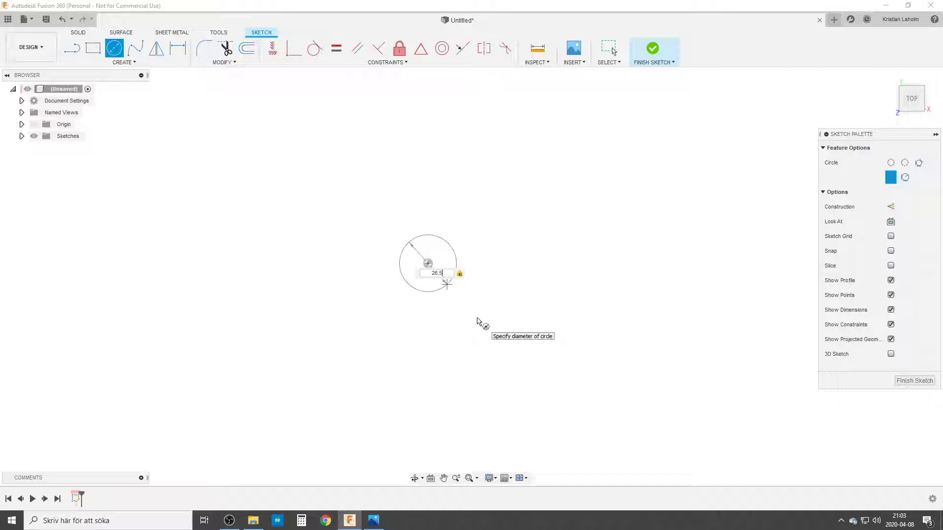
pyautogui.write('-2')
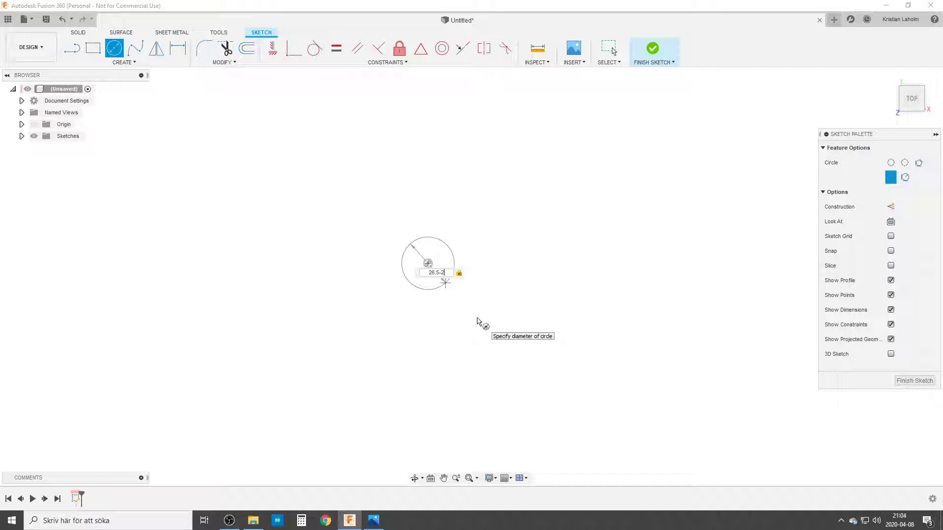
pyautogui.press('Return')
pyautogui.press('Escape')
pyautogui.scroll(3, 479, 322)
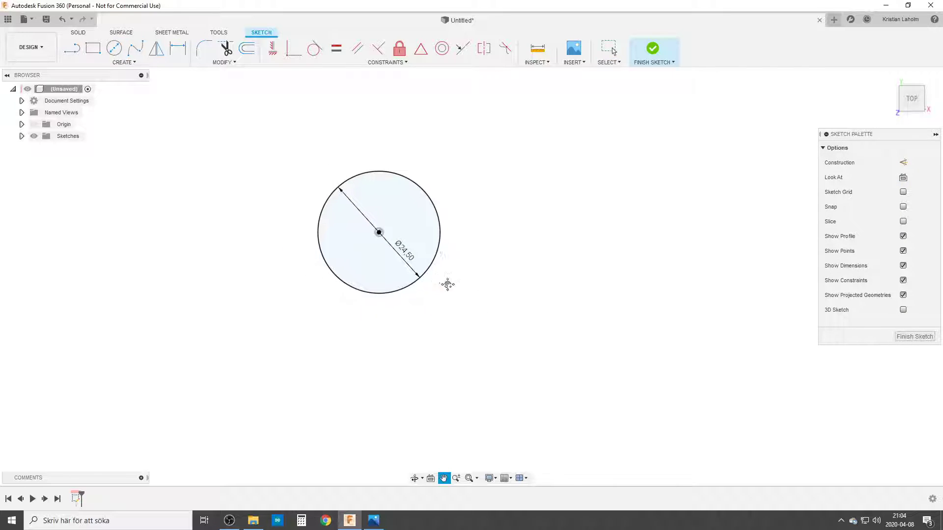
pyautogui.scroll(2, 452, 287)
# Step: Offset the 24.50 mm circle 2 mm outward and 2 mm inward
pyautogui.write('s')
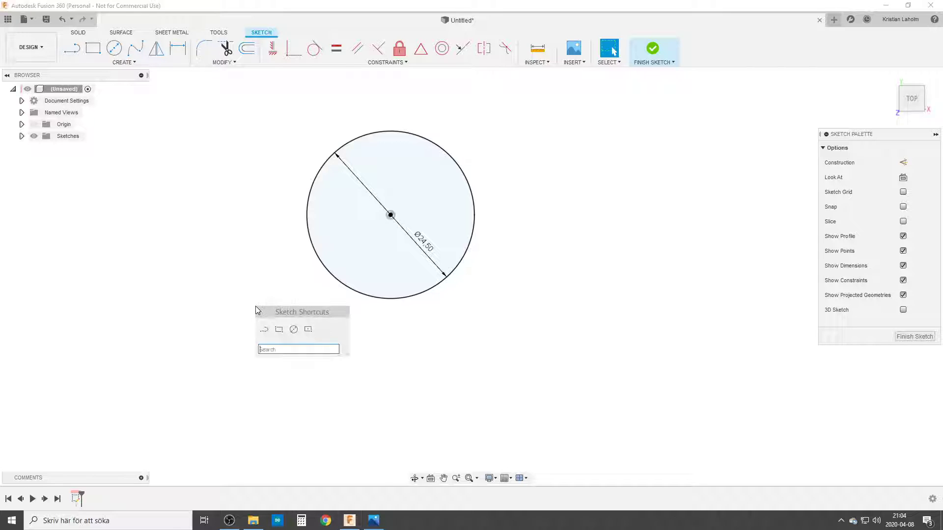
pyautogui.write('off')
pyautogui.click(285, 363)
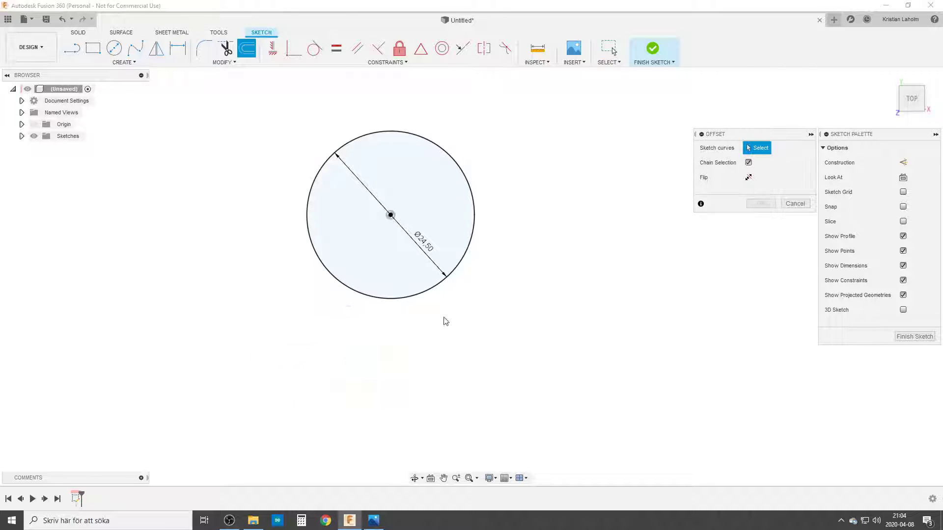
pyautogui.click(427, 297)
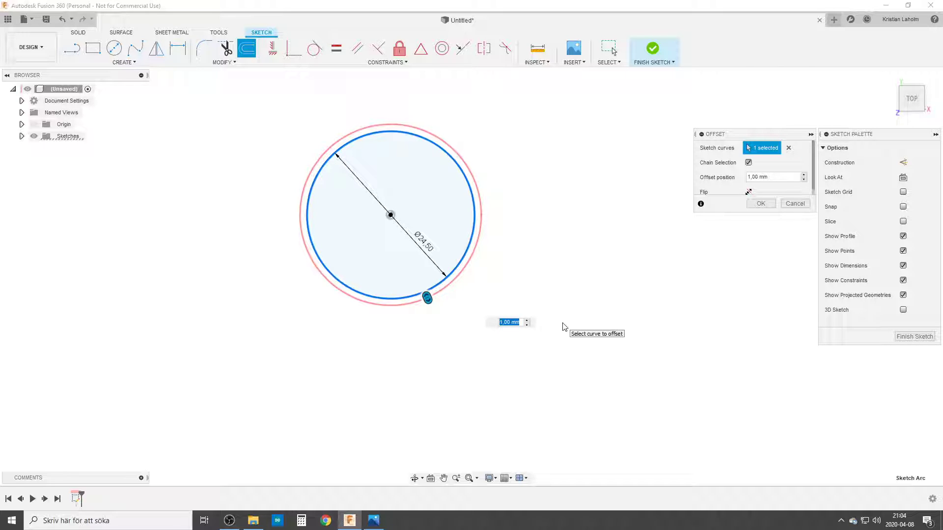
pyautogui.write('2')
pyautogui.press('Return')
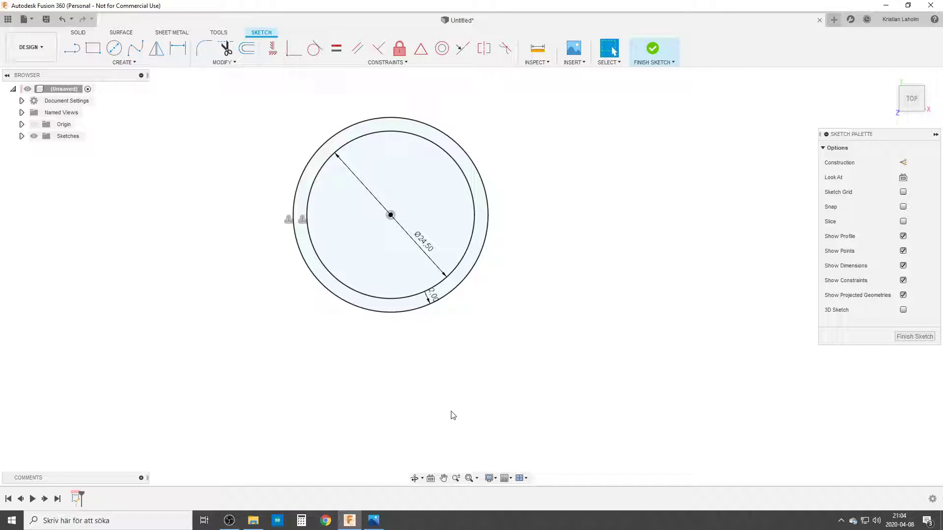
pyautogui.write('soffset')
pyautogui.click(469, 424)
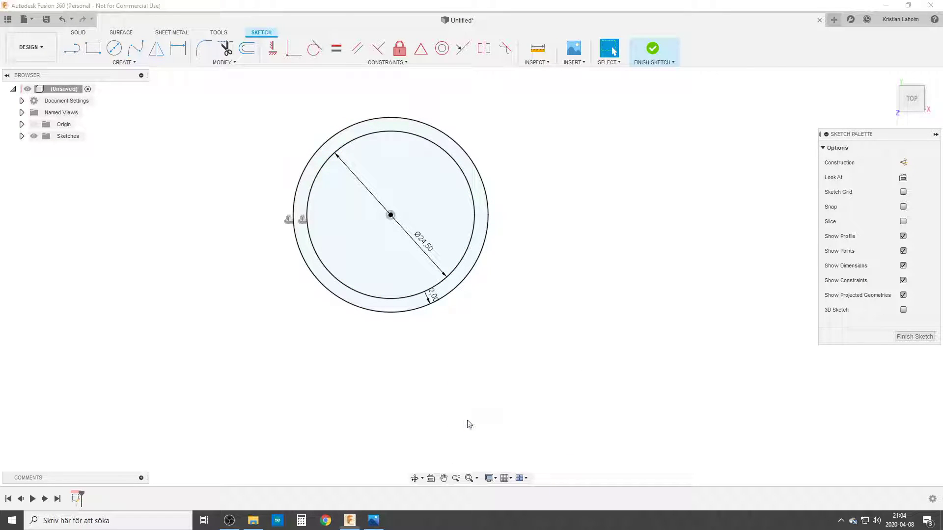
pyautogui.click(399, 298)
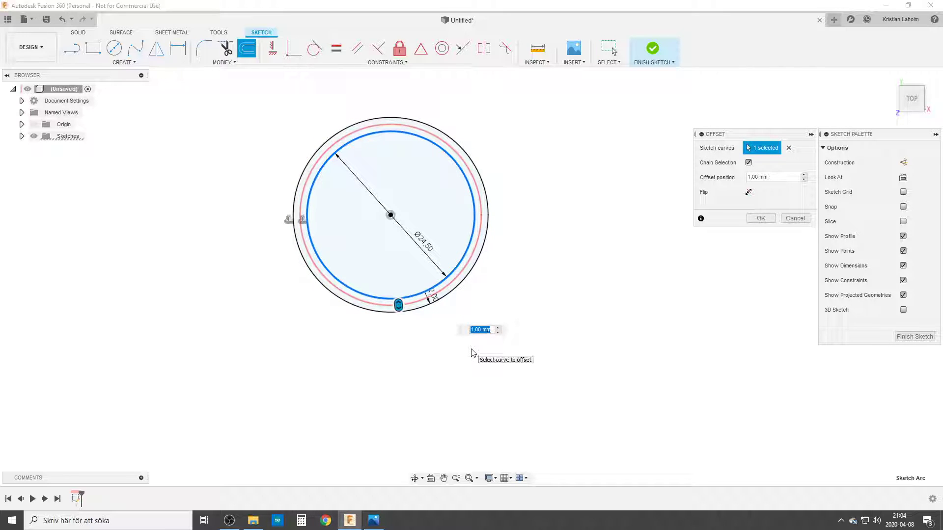
pyautogui.write('2')
pyautogui.press('Return')
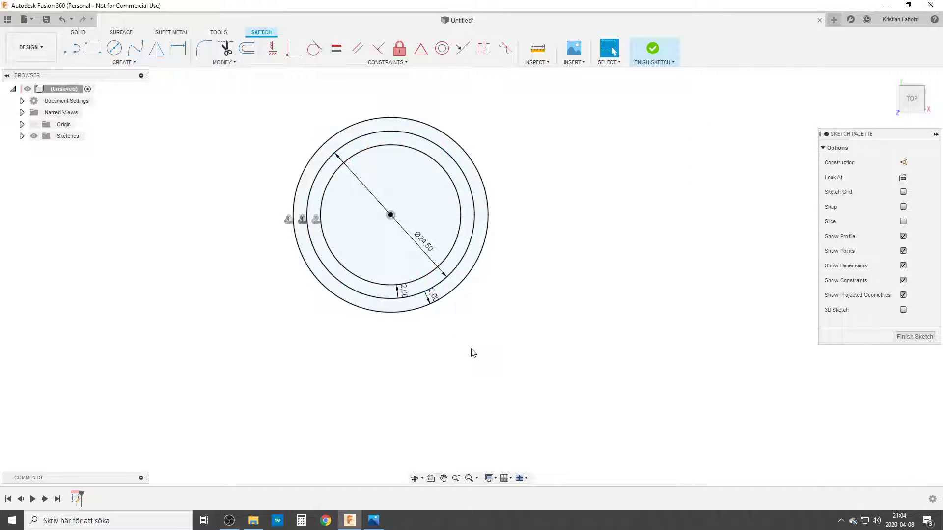
# Step: Drag both 2.00 offset dimensions and the Ø24,50 dimension out to the right
pyautogui.moveTo(431, 293)
pyautogui.mouseDown()
pyautogui.moveTo(484, 259)
pyautogui.moveTo(484, 215)
pyautogui.mouseUp()
pyautogui.click(440, 264)
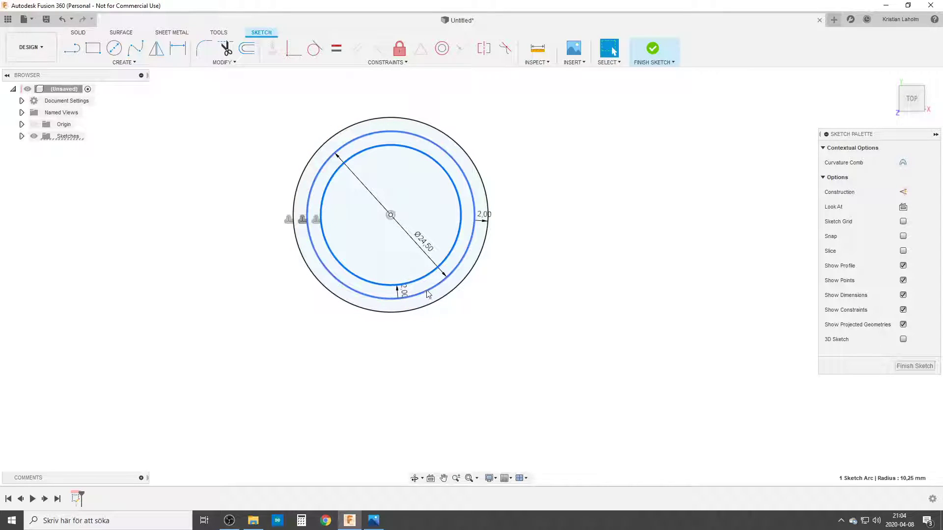
pyautogui.moveTo(403, 292); pyautogui.dragTo(546, 239)
pyautogui.moveTo(484, 216); pyautogui.dragTo(538, 193)
pyautogui.moveTo(425, 245); pyautogui.dragTo(550, 154)
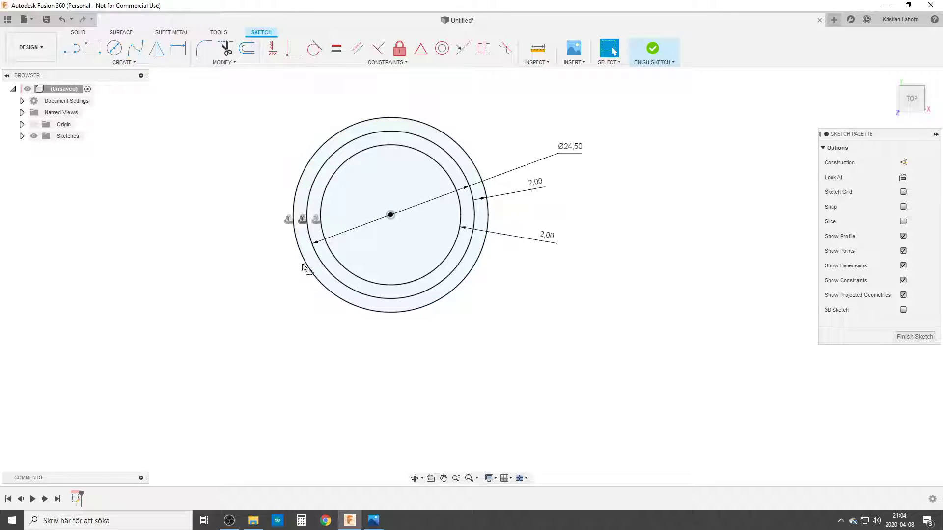
# Step: Draw a vertical line and a down-left diagonal line from the centre to the outer circle
pyautogui.press('l')
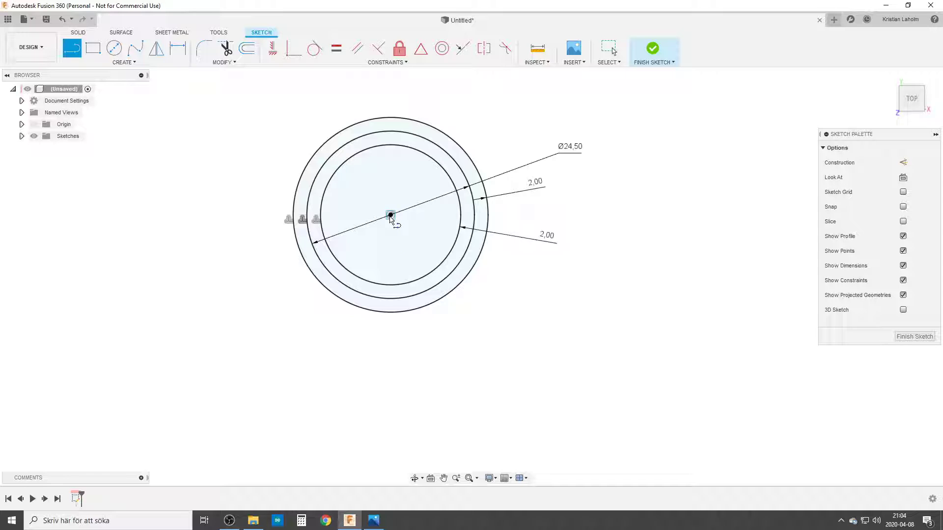
pyautogui.click(391, 215)
pyautogui.click(390, 312)
pyautogui.click(390, 215)
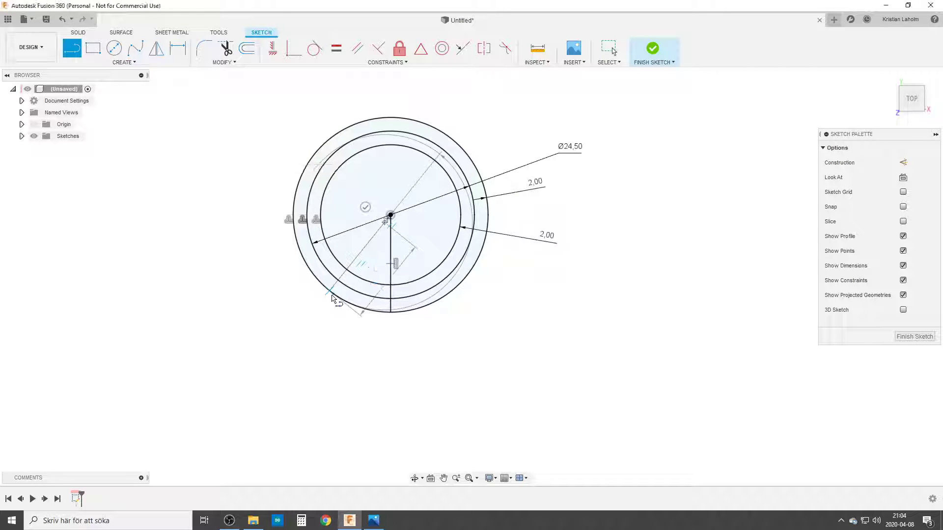
pyautogui.click(333, 296)
# Step: Begin an angle dimension between the two lines, then cancel it
pyautogui.press('d')
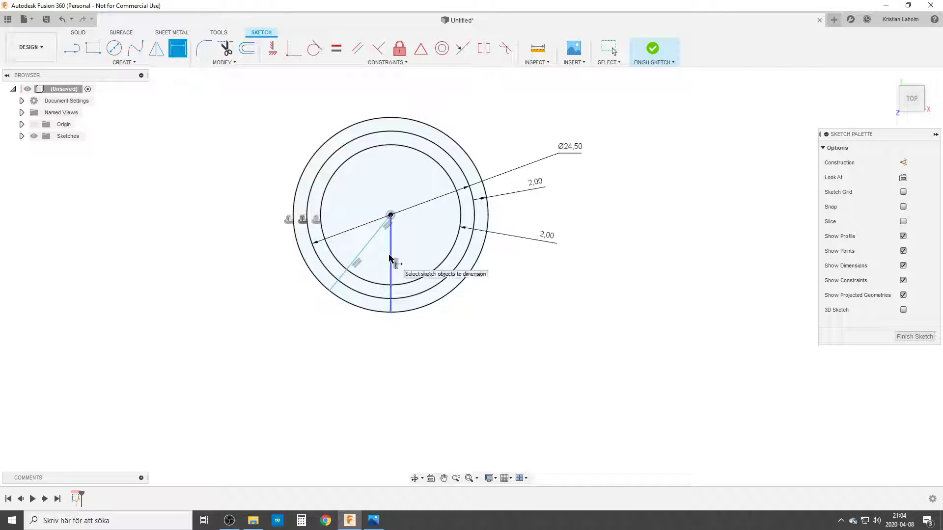
pyautogui.click(390, 258)
pyautogui.click(369, 246)
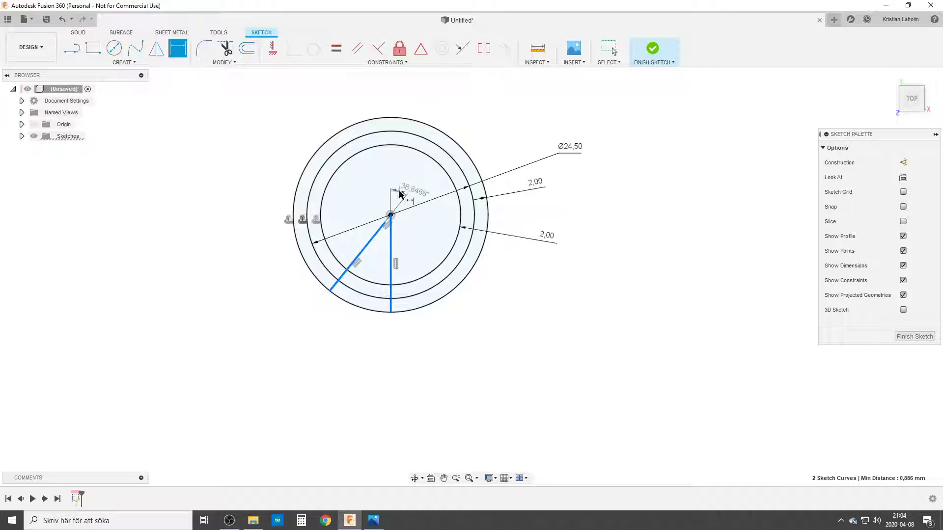
pyautogui.press('Escape')
pyautogui.scroll(2, 362, 262)
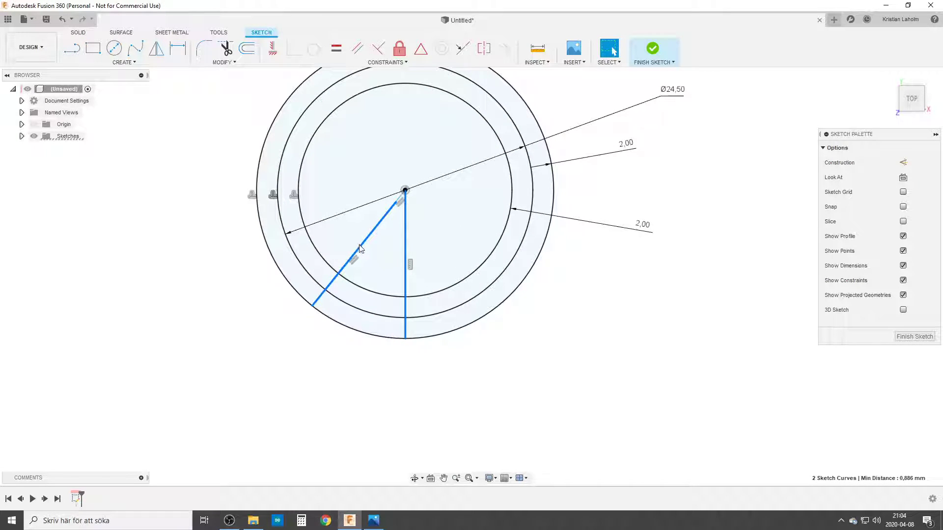
# Step: Delete the diagonal line and redraw it from the centre to the outer circle
pyautogui.click(311, 307)
pyautogui.press('Delete')
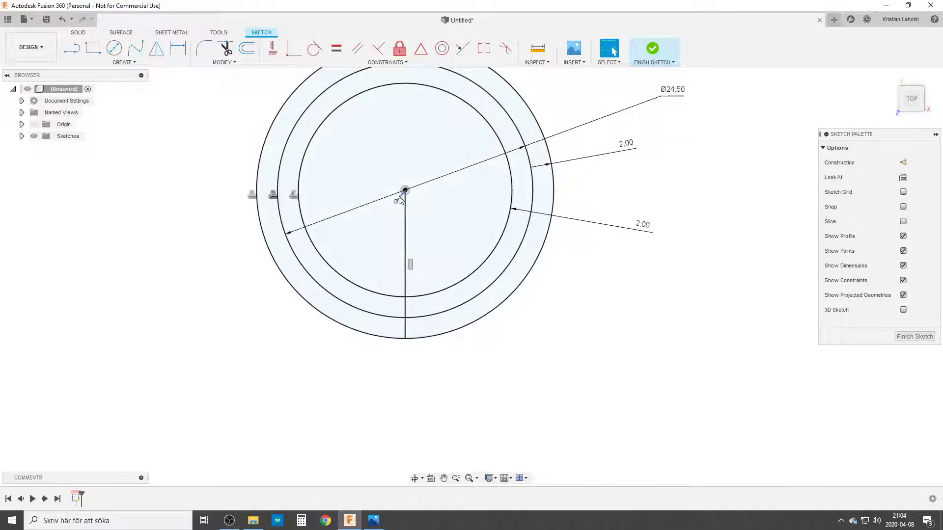
pyautogui.press('l')
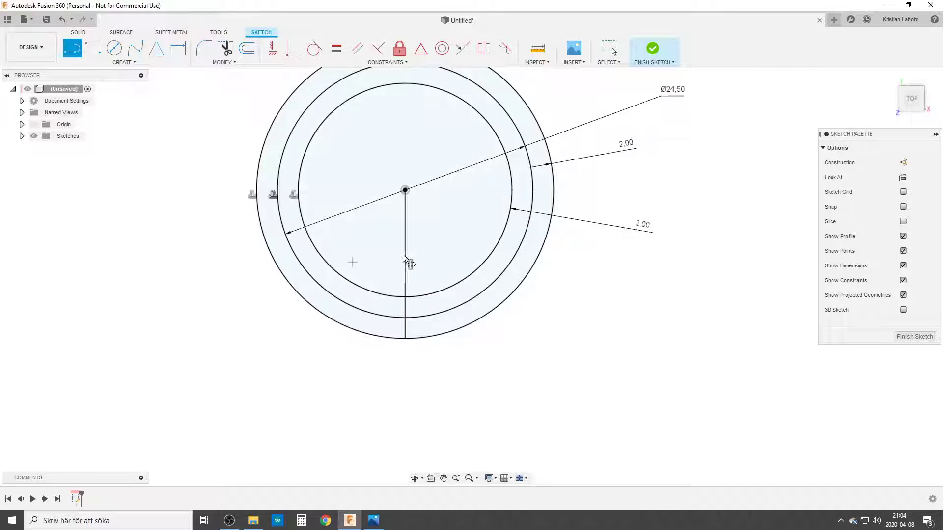
pyautogui.click(405, 191)
pyautogui.doubleClick(308, 300)
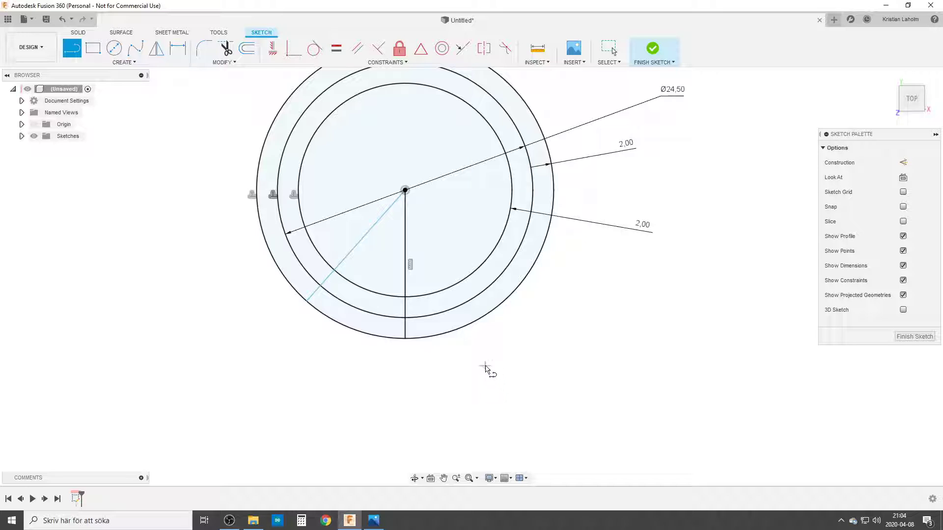
# Step: Dimension the angle between the vertical and diagonal lines as 38°
pyautogui.press('d')
pyautogui.click(406, 248)
pyautogui.click(376, 227)
pyautogui.click(431, 141)
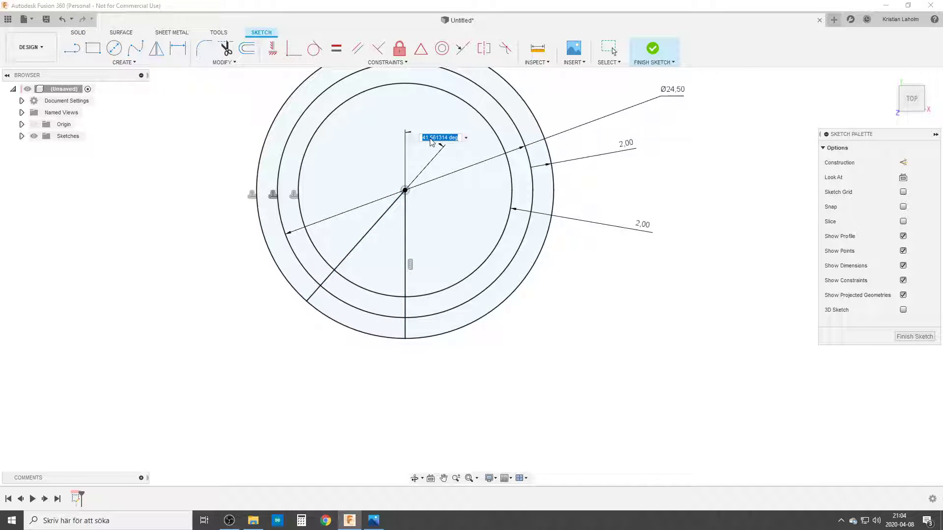
pyautogui.write('38')
pyautogui.press('Return')
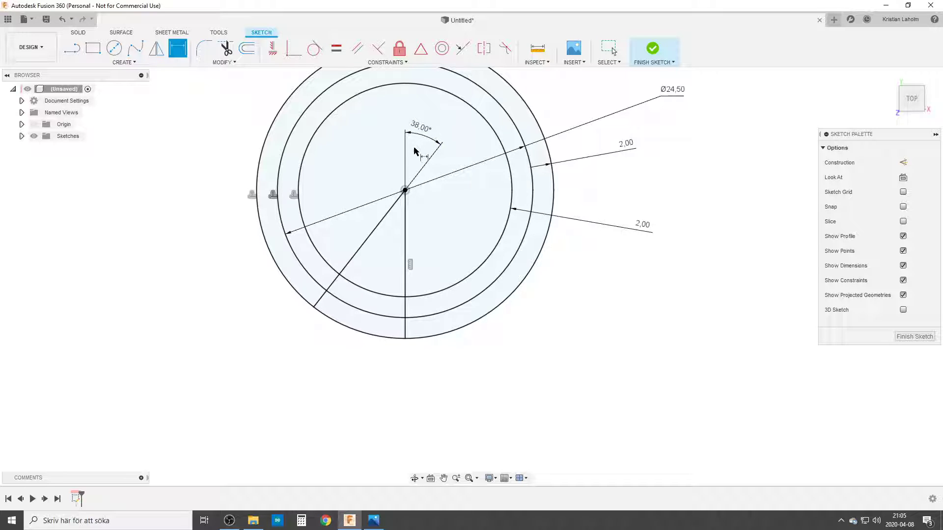
# Step: Reveal Sketch1 in the Sketches folder, stop dimensioning, and shift the view down-left
pyautogui.click(21, 136)
pyautogui.press('Escape')
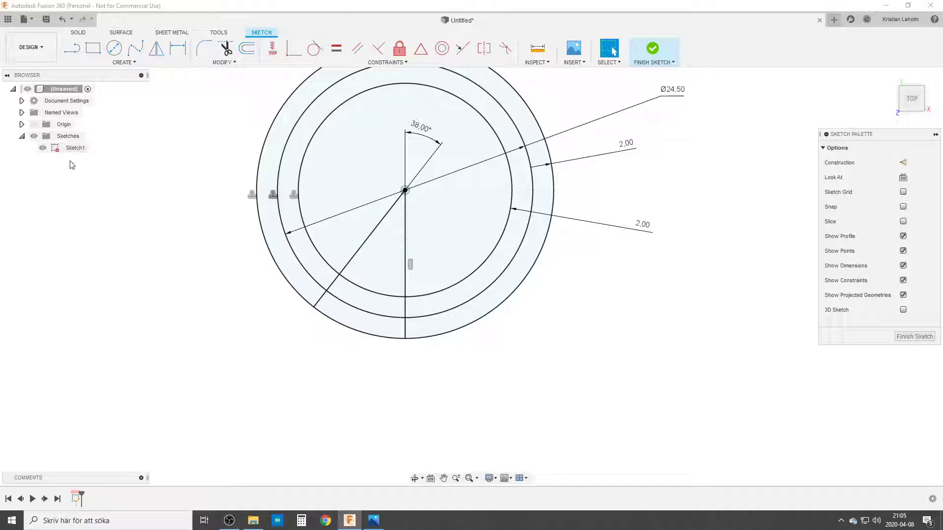
pyautogui.scroll(-2, 403, 246)
pyautogui.moveTo(403, 246)
pyautogui.mouseDown(button='middle')
pyautogui.moveTo(440, 254)
pyautogui.moveTo(426, 292)
pyautogui.mouseUp(button='middle')
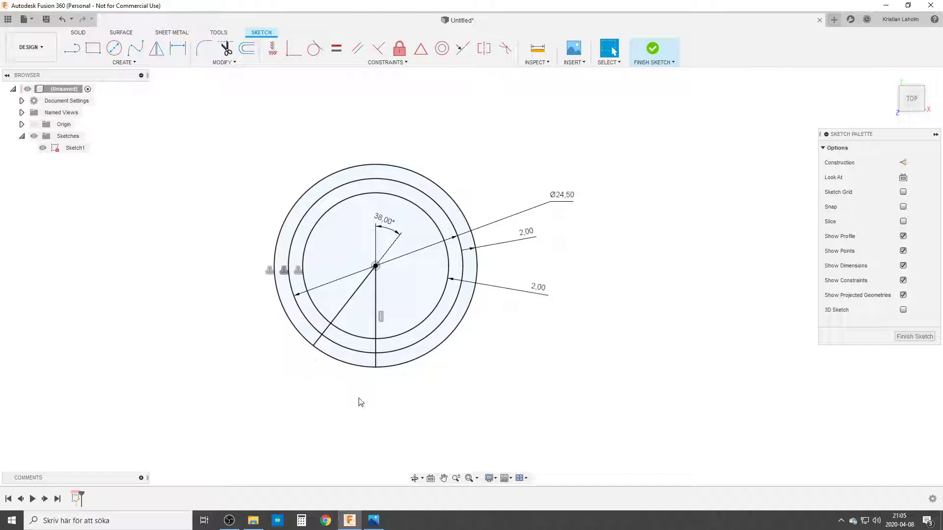
# Step: Finish the sketch and orbit to an angled view of the rings
pyautogui.click(913, 337)
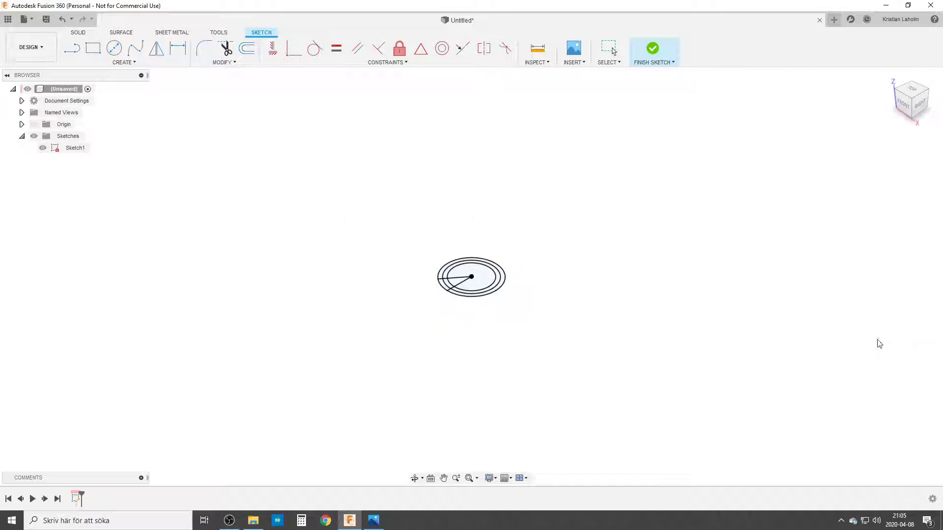
pyautogui.scroll(5, 575, 257)
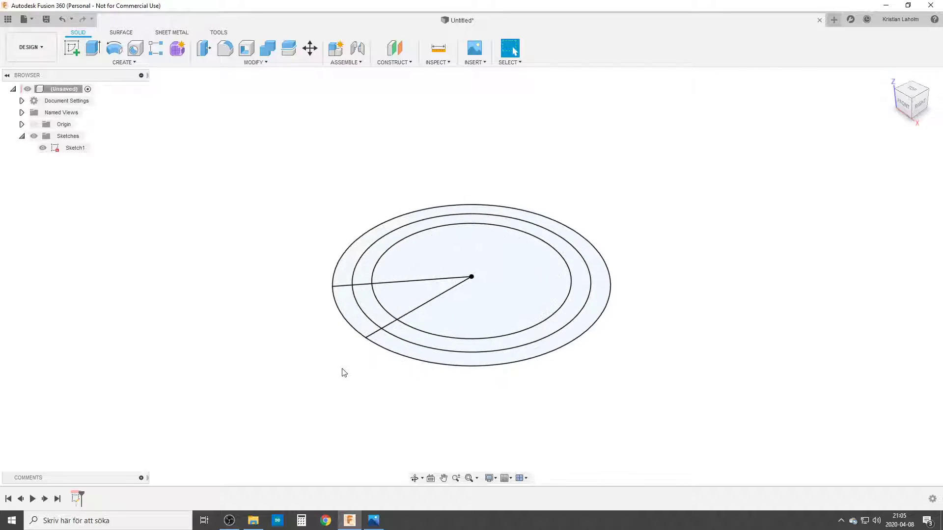
pyautogui.moveTo(340, 370)
pyautogui.keyDown('shift'); pyautogui.mouseDown(button='middle')
pyautogui.moveTo(394, 390)
pyautogui.moveTo(429, 359)
pyautogui.moveTo(400, 389)
pyautogui.mouseUp(button='middle'); pyautogui.keyUp('shift')
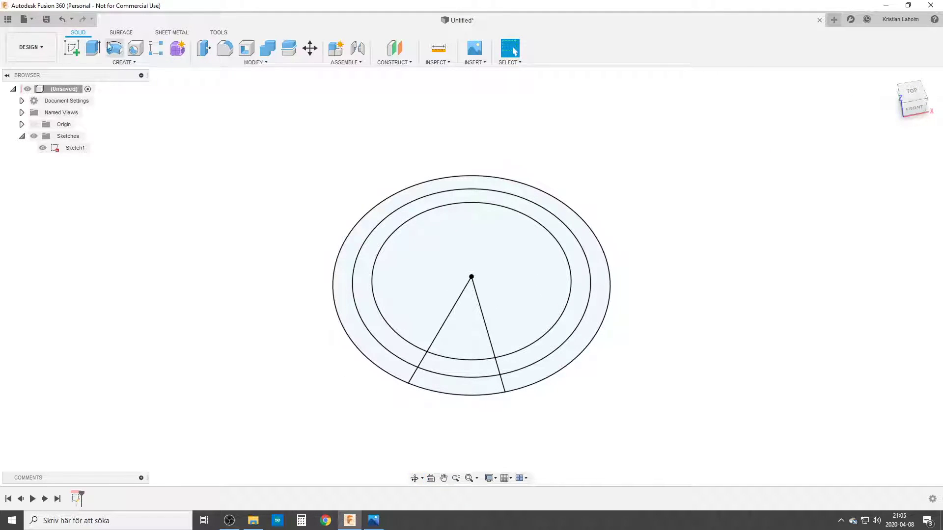
# Step: Create a patch surface filling the outer and middle ring bands
pyautogui.click(119, 33)
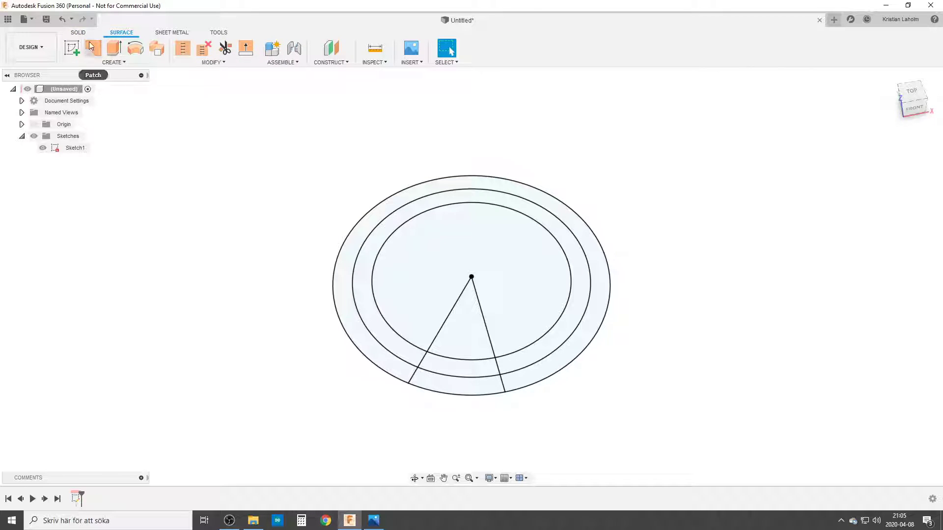
pyautogui.click(93, 47)
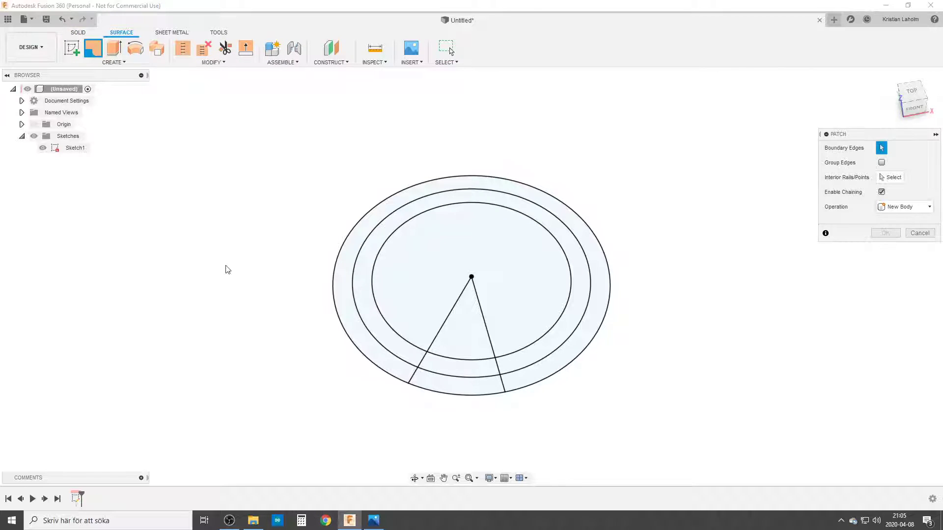
pyautogui.click(393, 366)
pyautogui.click(400, 352)
pyautogui.keyDown('shift'); pyautogui.moveTo(467, 438); pyautogui.dragTo(458, 406, button='middle'); pyautogui.keyUp('shift')
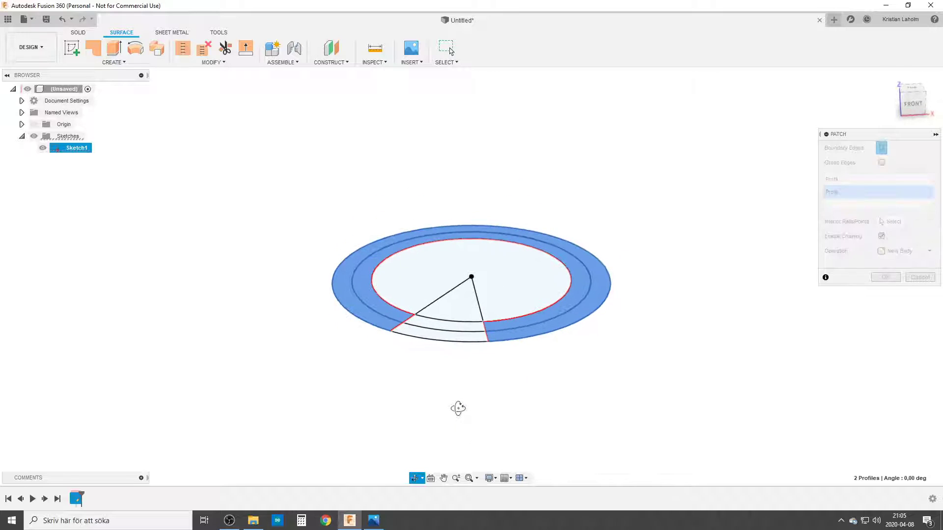
pyautogui.click(886, 277)
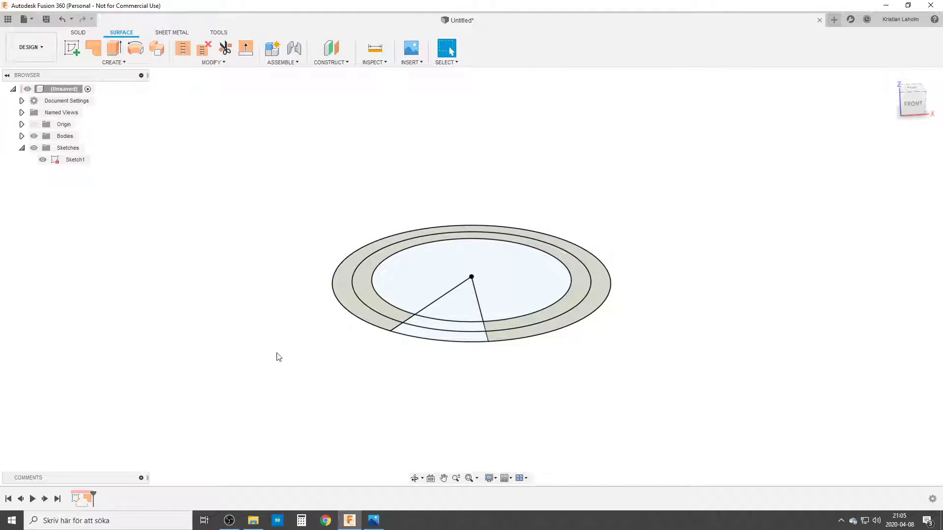
# Step: Start a rectangular pattern of the ring surface along the vertical axis
pyautogui.write('srect')
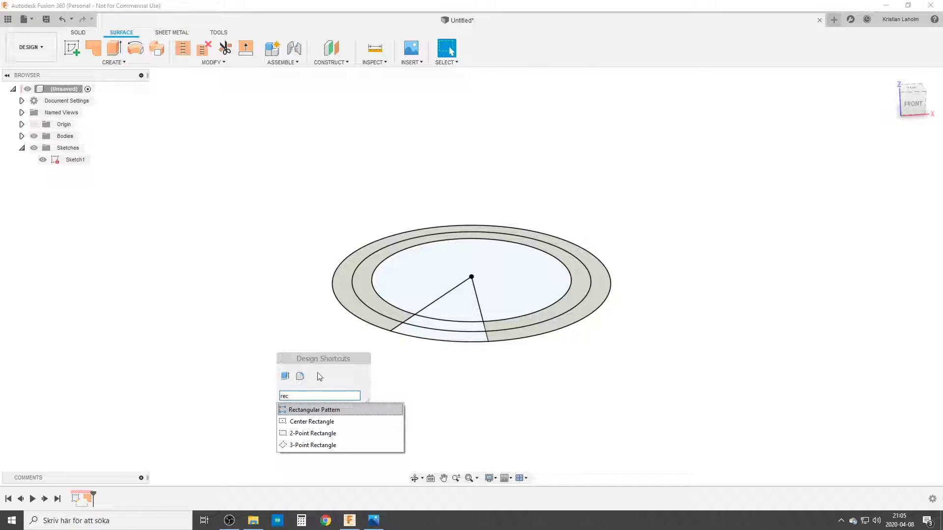
pyautogui.click(393, 409)
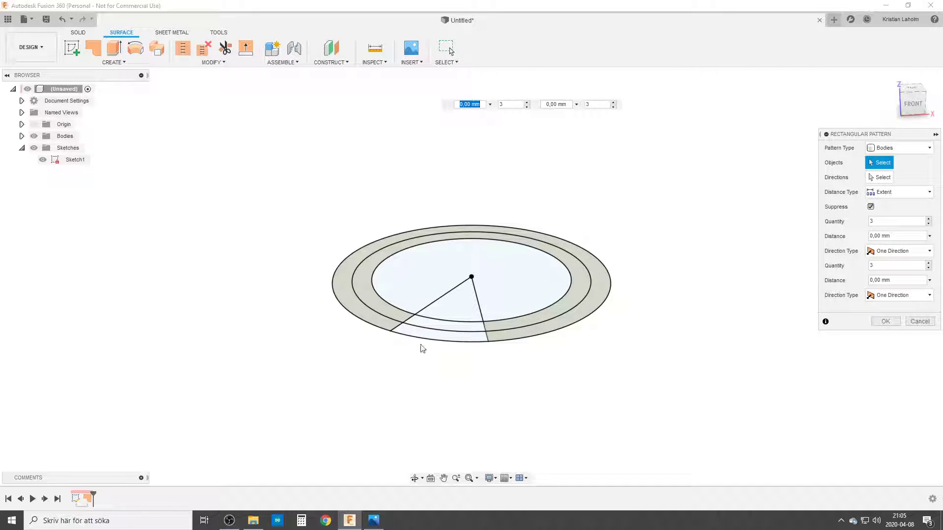
pyautogui.click(382, 323)
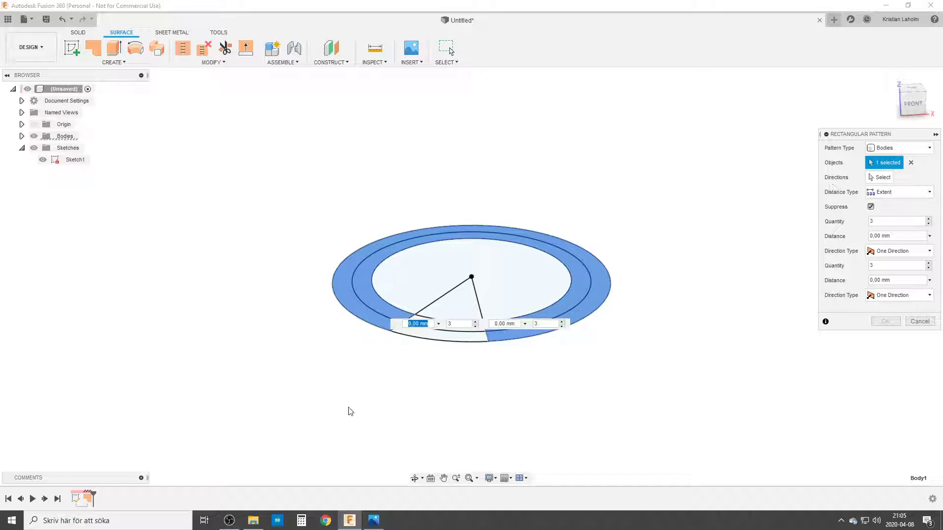
pyautogui.click(879, 178)
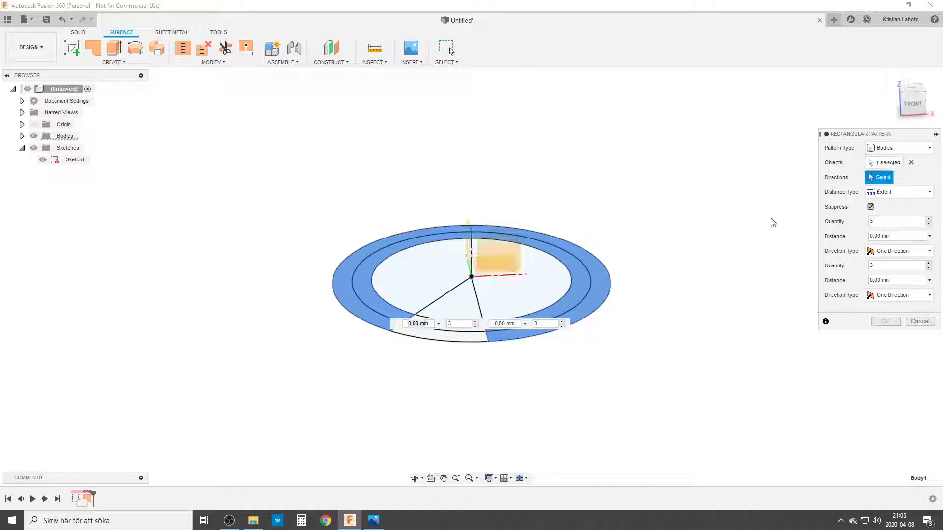
pyautogui.click(472, 244)
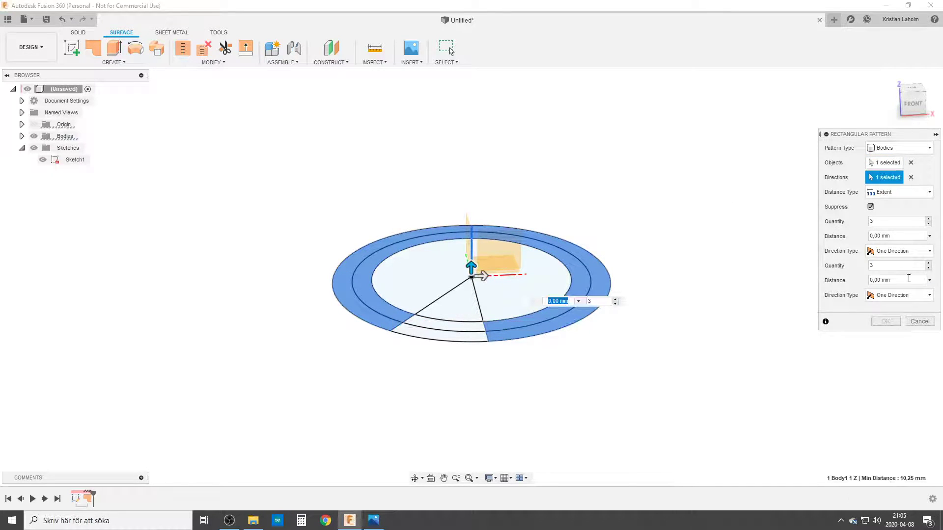
# Step: Set quantity 2 with a Spacing distance of 2+0,05 mm and confirm the pattern
pyautogui.click(877, 221)
pyautogui.click(905, 193)
pyautogui.click(887, 218)
pyautogui.click(894, 236)
pyautogui.hotkey('ctrl', 'a')
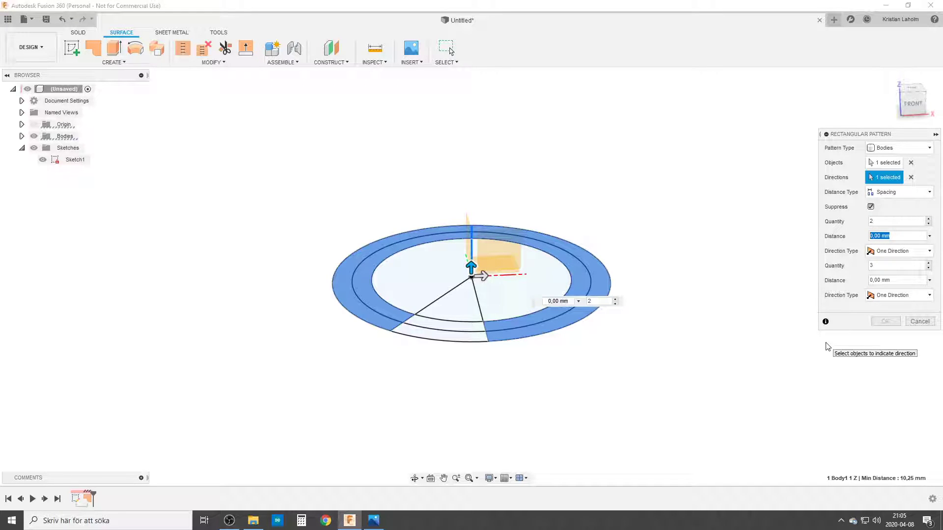
pyautogui.write('2')
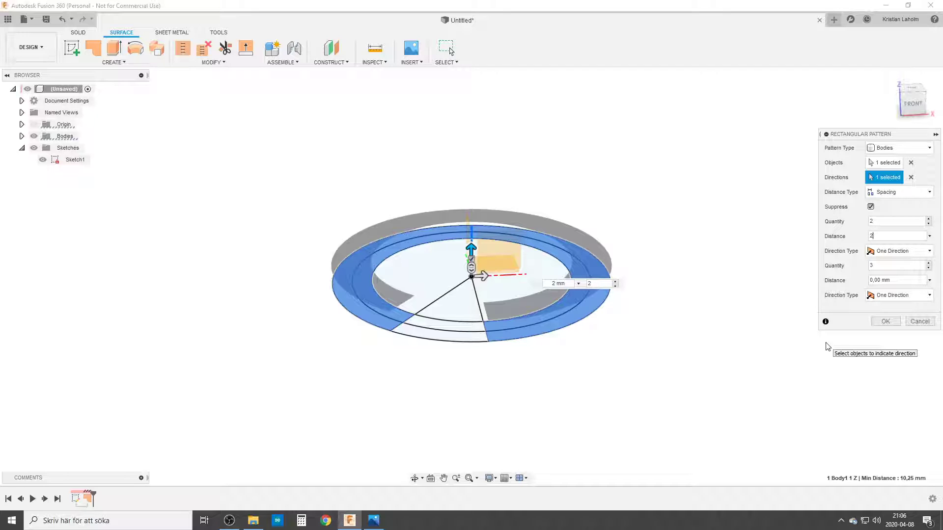
pyautogui.write(',05')
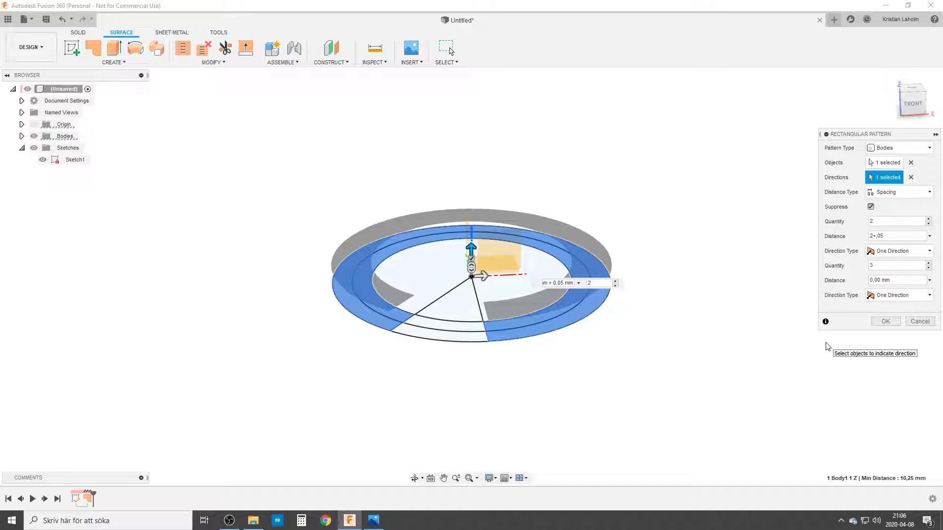
pyautogui.press('Return')
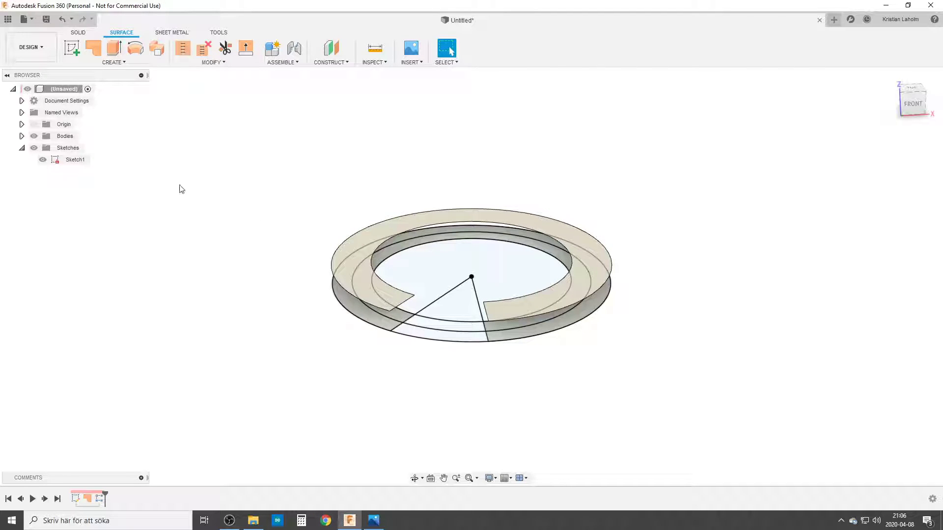
# Step: Extrude the middle sketch arc as a surface To Object, up to the upper ring surface
pyautogui.scroll(1, 431, 332)
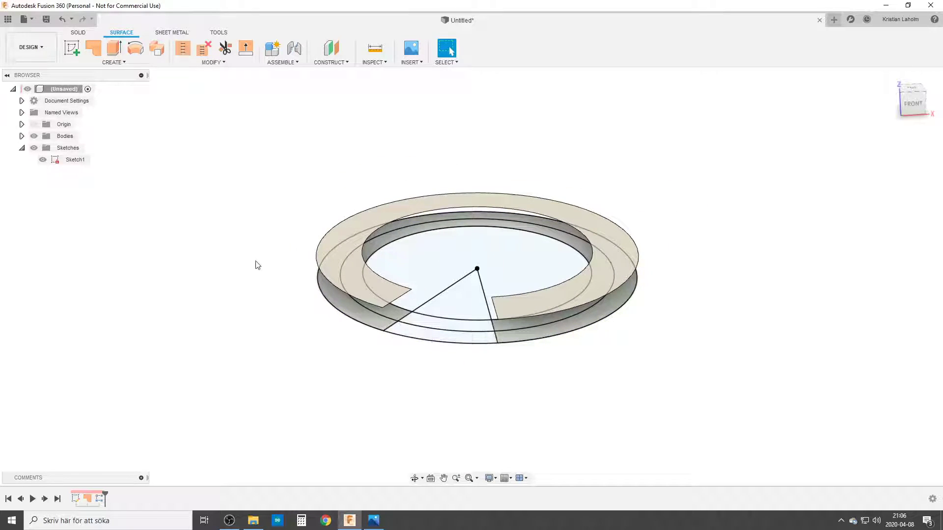
pyautogui.click(114, 48)
pyautogui.keyDown('shift'); pyautogui.moveTo(442, 442); pyautogui.dragTo(440, 404, button='middle'); pyautogui.keyUp('shift')
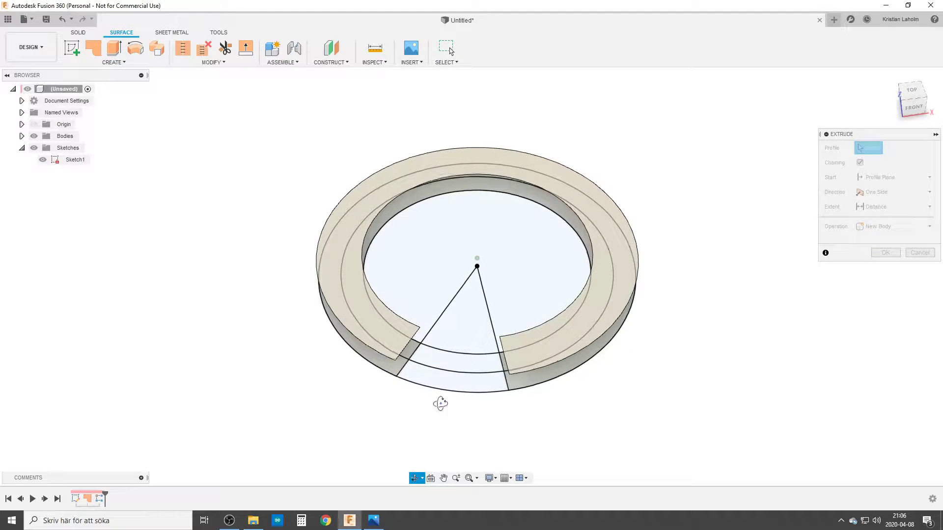
pyautogui.click(452, 377)
pyautogui.click(925, 209)
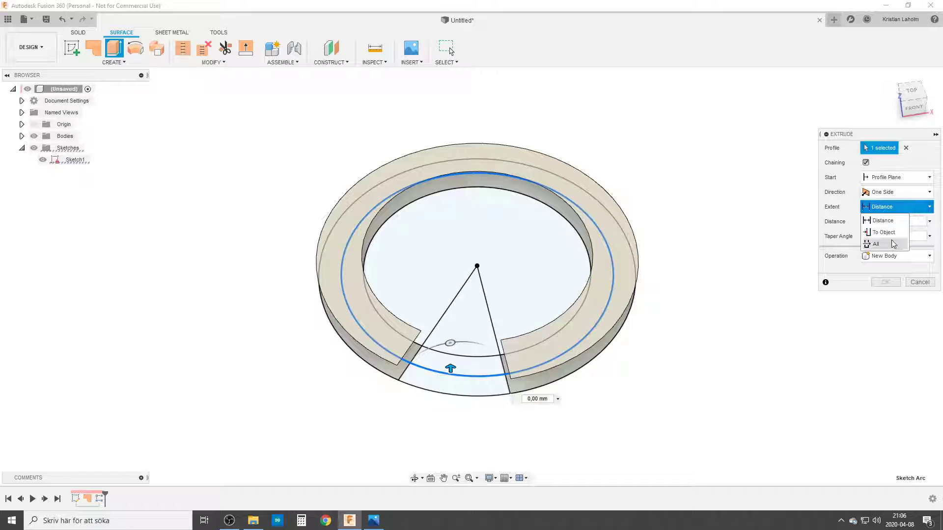
pyautogui.click(894, 244)
pyautogui.keyDown('shift'); pyautogui.moveTo(520, 438); pyautogui.dragTo(517, 415, button='middle'); pyautogui.keyUp('shift')
pyautogui.click(516, 302)
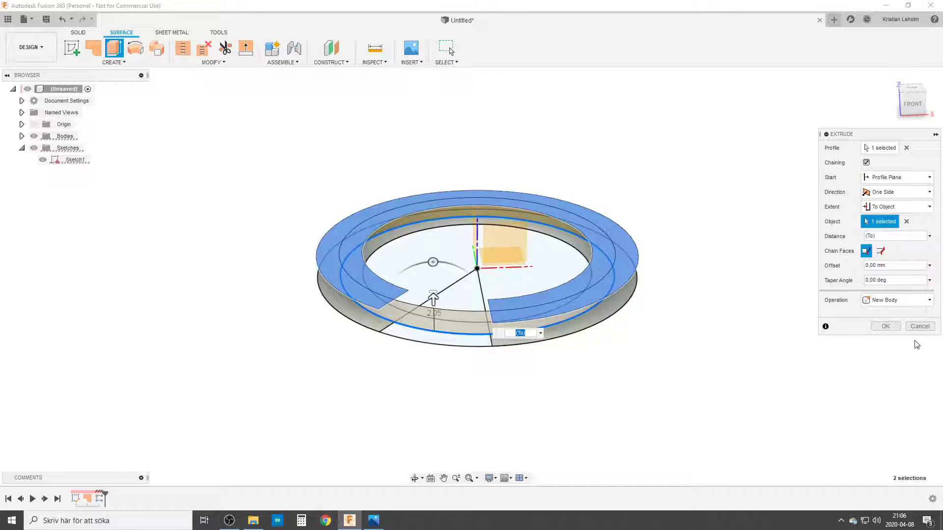
pyautogui.click(884, 325)
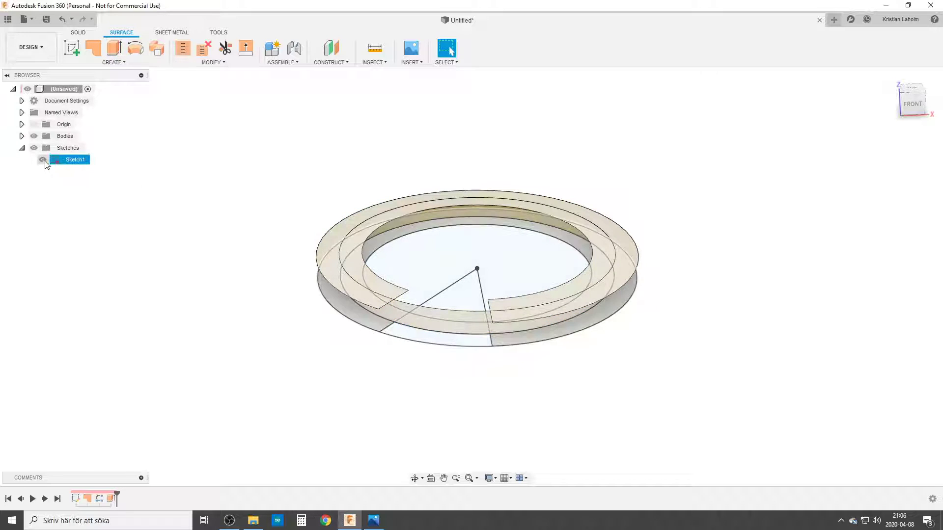
# Step: Hide the connecting wall Body3 from the Bodies list and turn the ring to inspect its ends
pyautogui.keyDown('shift'); pyautogui.moveTo(342, 371); pyautogui.dragTo(339, 343, button='middle'); pyautogui.keyUp('shift')
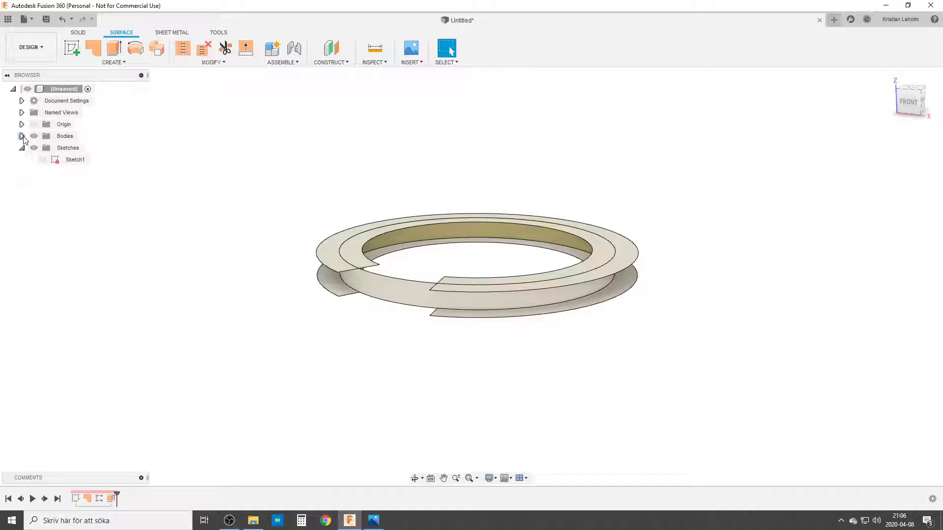
pyautogui.click(22, 136)
pyautogui.keyDown('shift'); pyautogui.moveTo(205, 261); pyautogui.dragTo(158, 262, button='middle'); pyautogui.keyUp('shift')
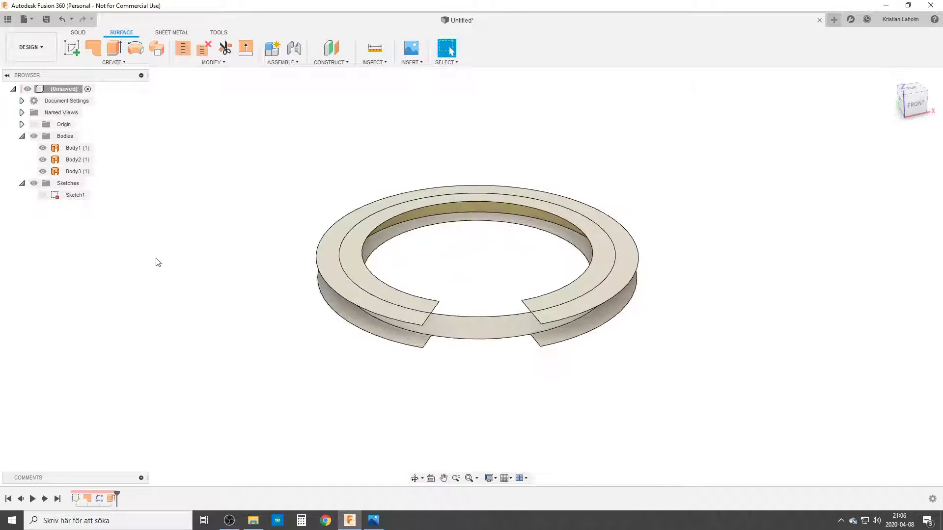
pyautogui.click(42, 172)
pyautogui.keyDown('shift'); pyautogui.moveTo(486, 394); pyautogui.dragTo(474, 366, button='middle'); pyautogui.keyUp('shift')
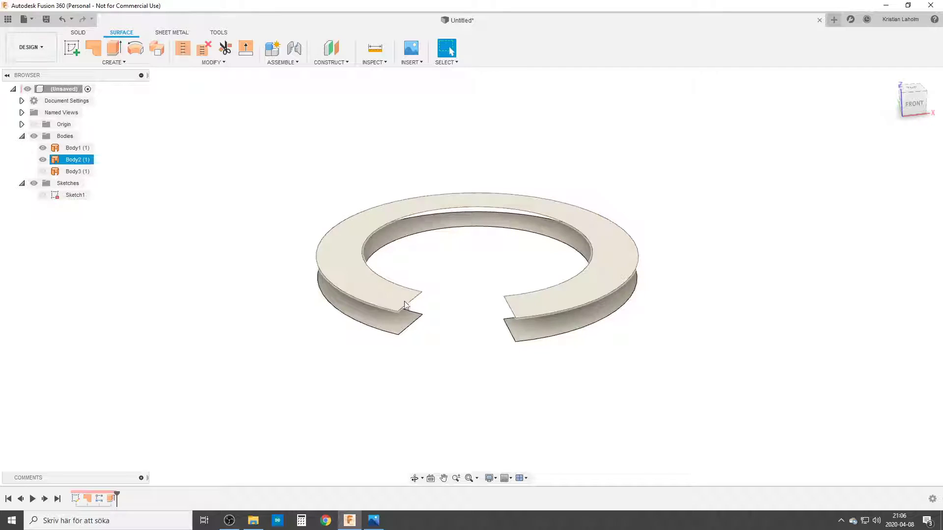
pyautogui.scroll(3, 453, 360)
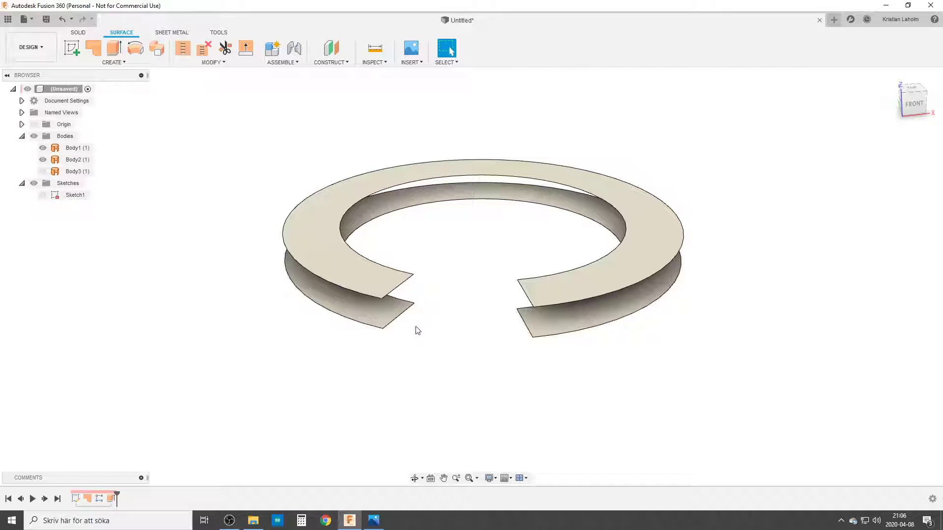
# Step: Extend the lower and upper surface end edges at the gap by 0.50 mm
pyautogui.click(241, 49)
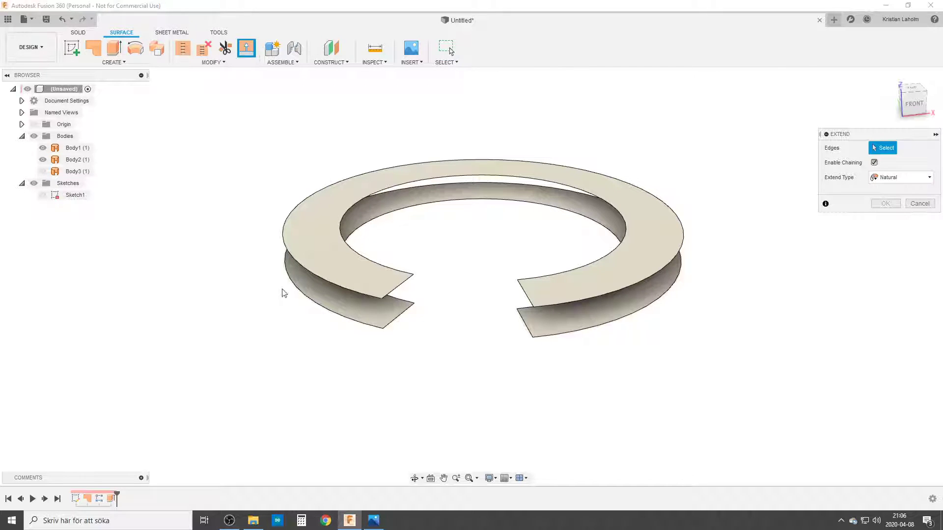
pyautogui.click(524, 325)
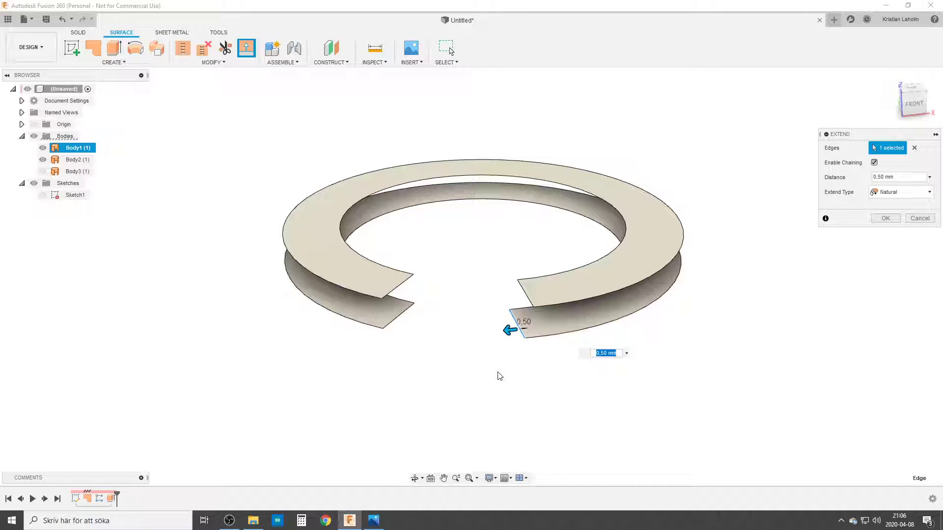
pyautogui.press('Return')
pyautogui.click(240, 48)
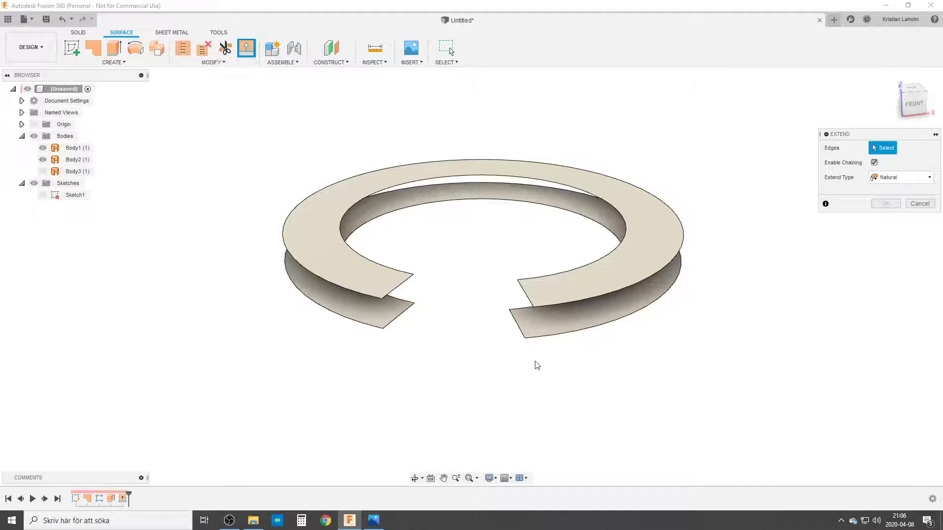
pyautogui.click(398, 283)
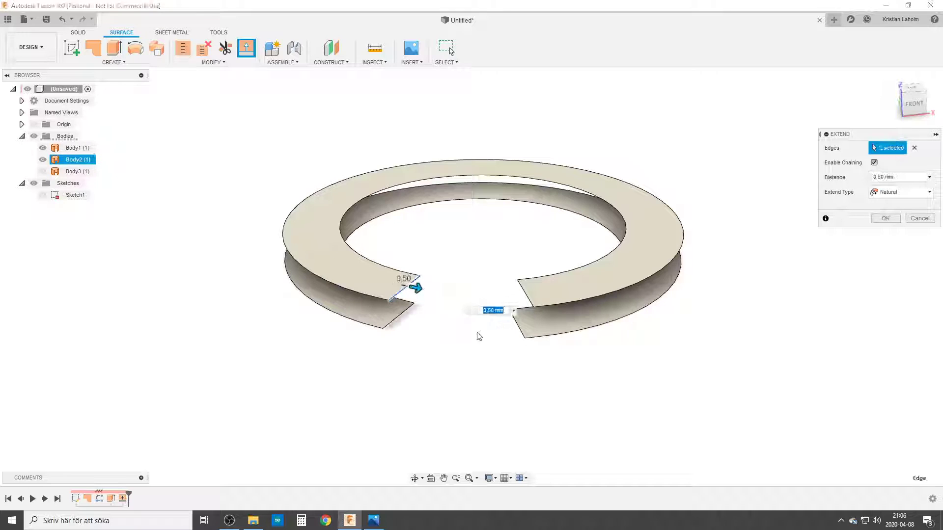
pyautogui.press('Return')
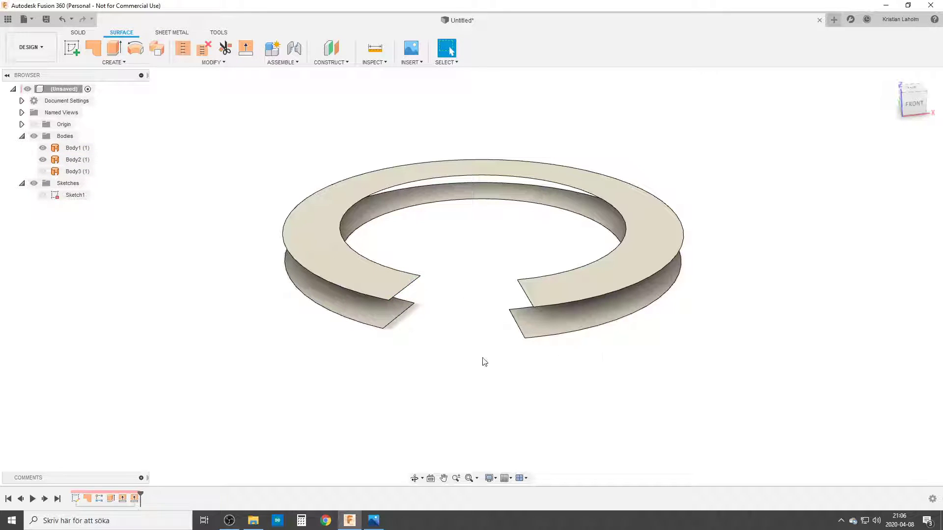
# Step: Inspect the extended ends from the front, home and near edge-on views
pyautogui.keyDown('shift'); pyautogui.moveTo(488, 360); pyautogui.dragTo(506, 339, button='middle'); pyautogui.keyUp('shift')
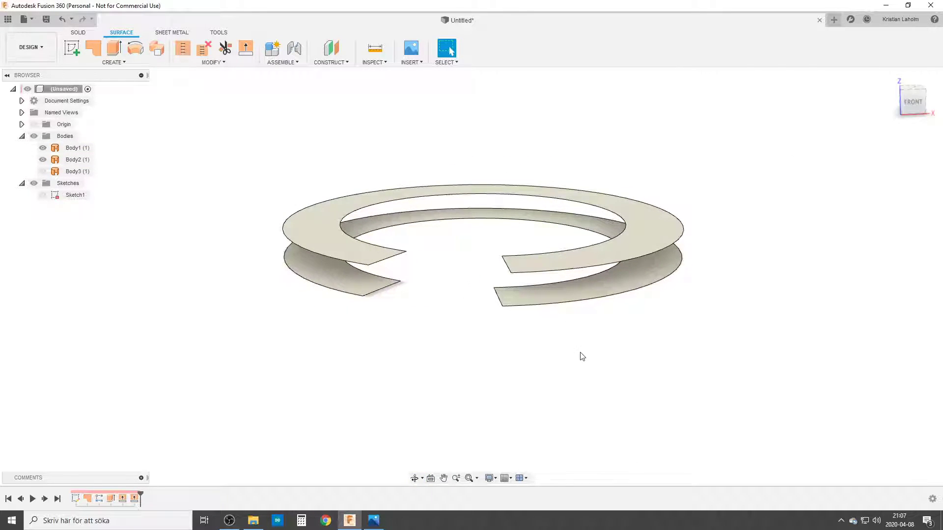
pyautogui.click(912, 103)
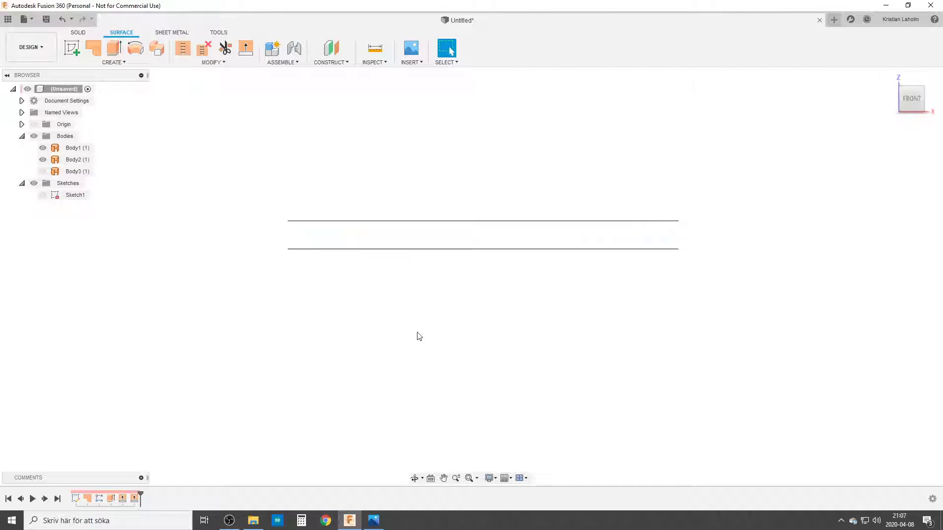
pyautogui.press('F4')
pyautogui.moveTo(459, 281)
pyautogui.mouseDown()
pyautogui.moveTo(457, 290)
pyautogui.moveTo(467, 288)
pyautogui.mouseUp()
pyautogui.press('Escape')
pyautogui.keyDown('shift'); pyautogui.moveTo(471, 269); pyautogui.dragTo(415, 294, button='middle'); pyautogui.keyUp('shift')
pyautogui.click(889, 76)
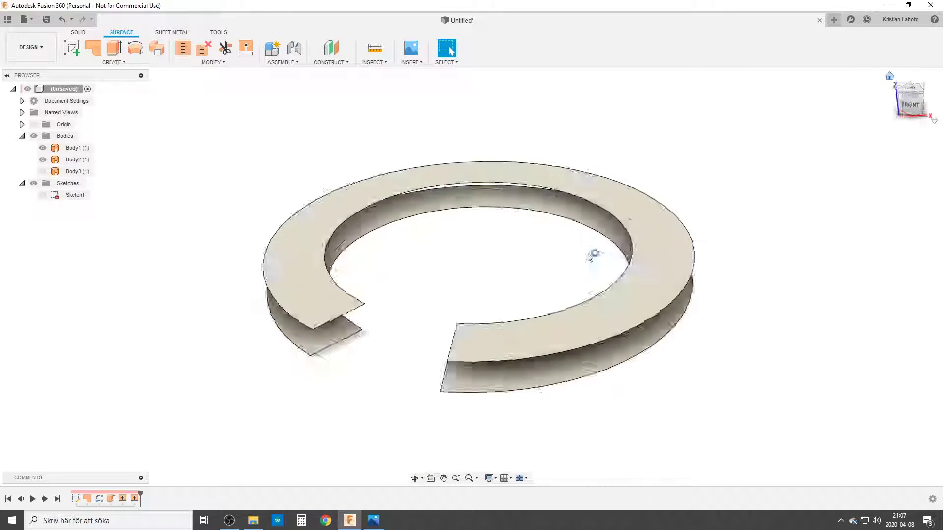
pyautogui.click(413, 322)
pyautogui.keyDown('shift'); pyautogui.moveTo(413, 322); pyautogui.dragTo(453, 312, button='middle'); pyautogui.keyUp('shift')
pyautogui.scroll(3, 457, 334)
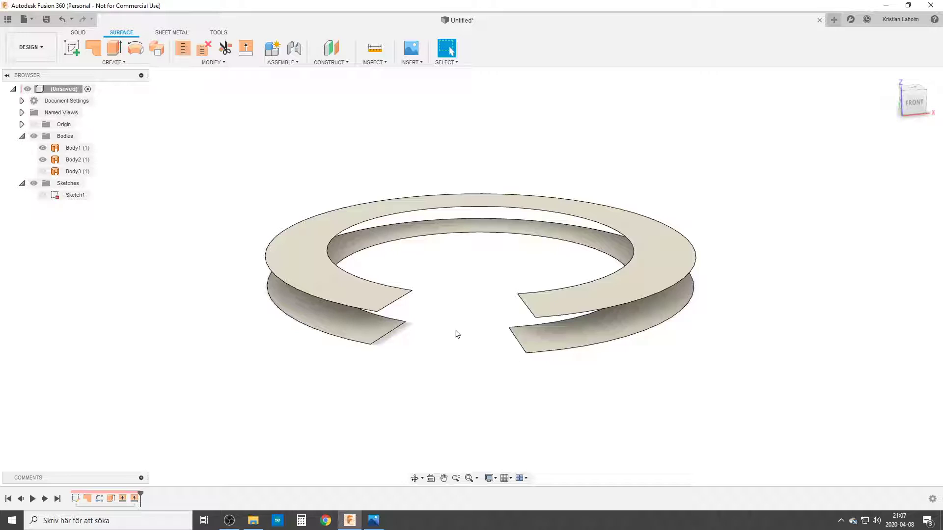
# Step: Start a loft using the right and left gap end edges as profiles
pyautogui.click(114, 63)
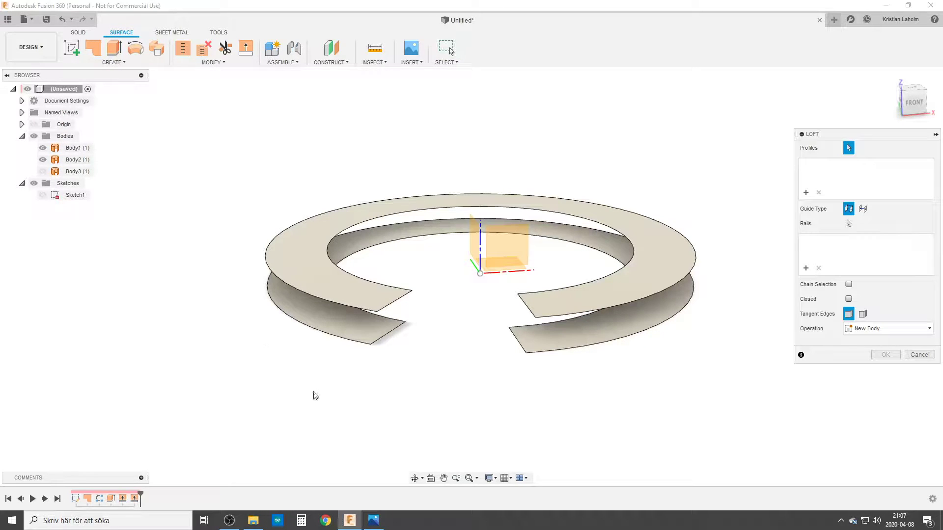
pyautogui.click(515, 338)
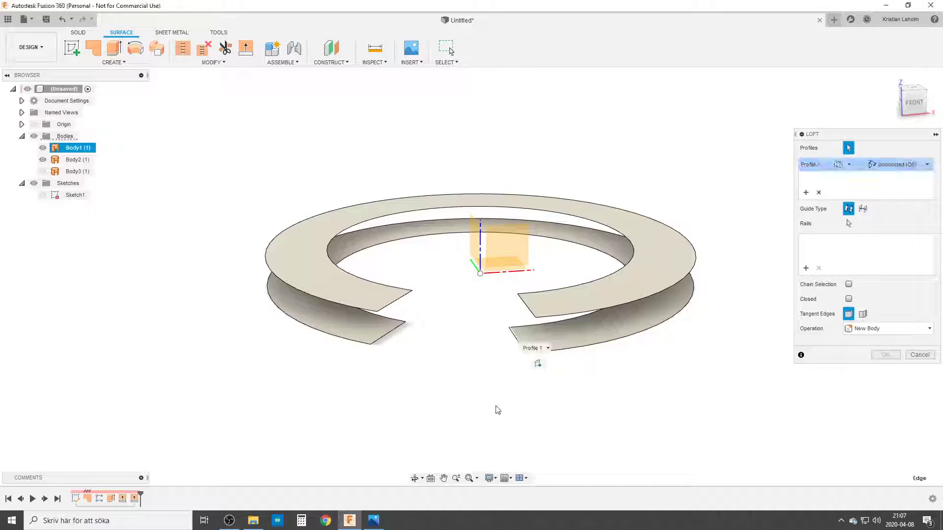
pyautogui.click(393, 308)
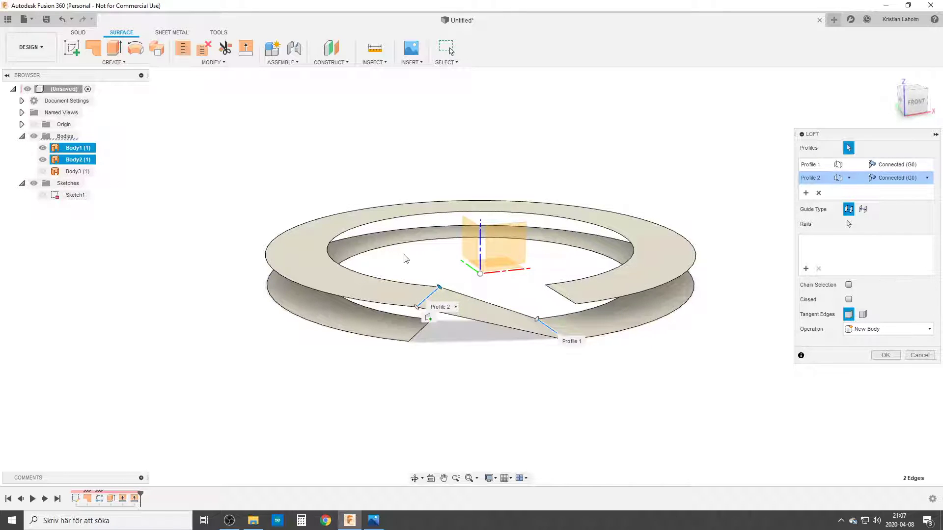
# Step: Set both loft profiles to Tangent (G1) continuity
pyautogui.click(923, 165)
pyautogui.click(928, 165)
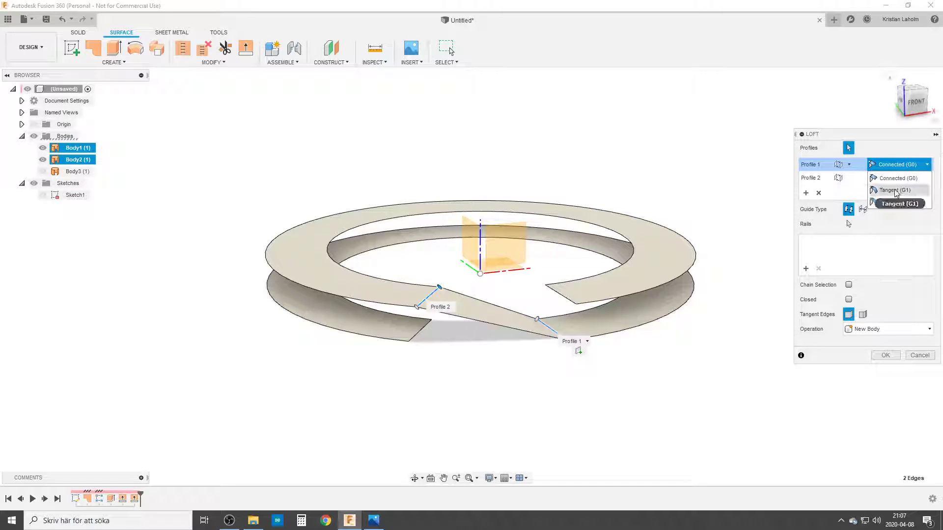
pyautogui.click(894, 191)
pyautogui.click(901, 177)
pyautogui.click(928, 178)
pyautogui.click(895, 205)
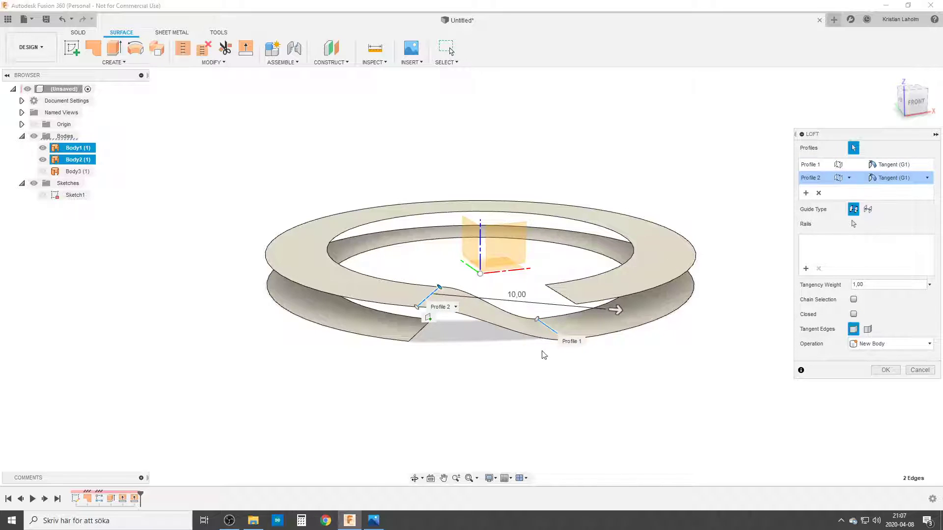
pyautogui.keyDown('shift'); pyautogui.moveTo(535, 349); pyautogui.dragTo(533, 358, button='middle'); pyautogui.keyUp('shift')
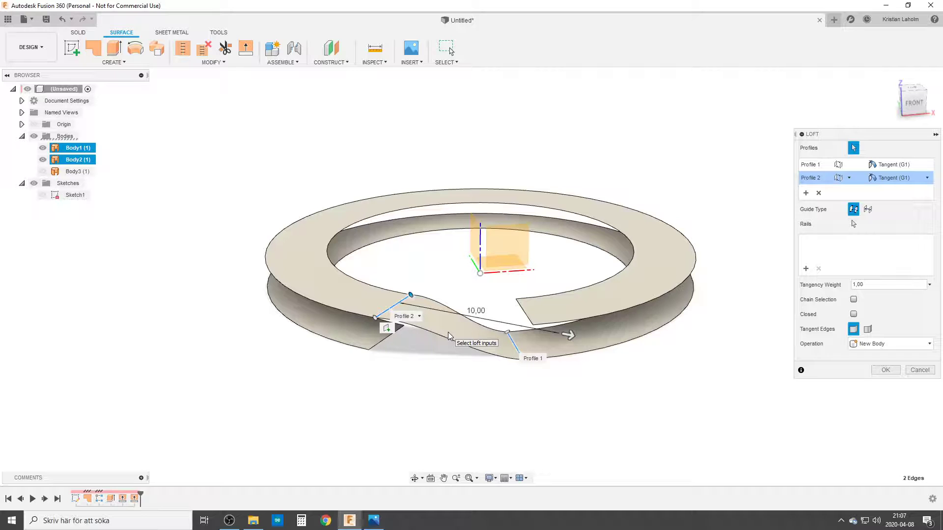
# Step: Commit the bridging loft and make the inner band Body3 visible again
pyautogui.click(886, 370)
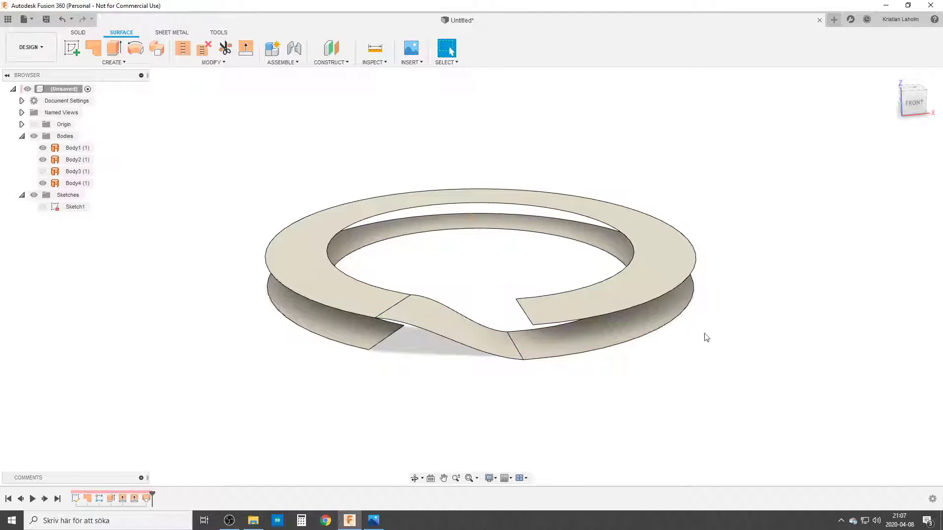
pyautogui.keyDown('shift'); pyautogui.moveTo(487, 363); pyautogui.dragTo(463, 257, button='middle'); pyautogui.keyUp('shift')
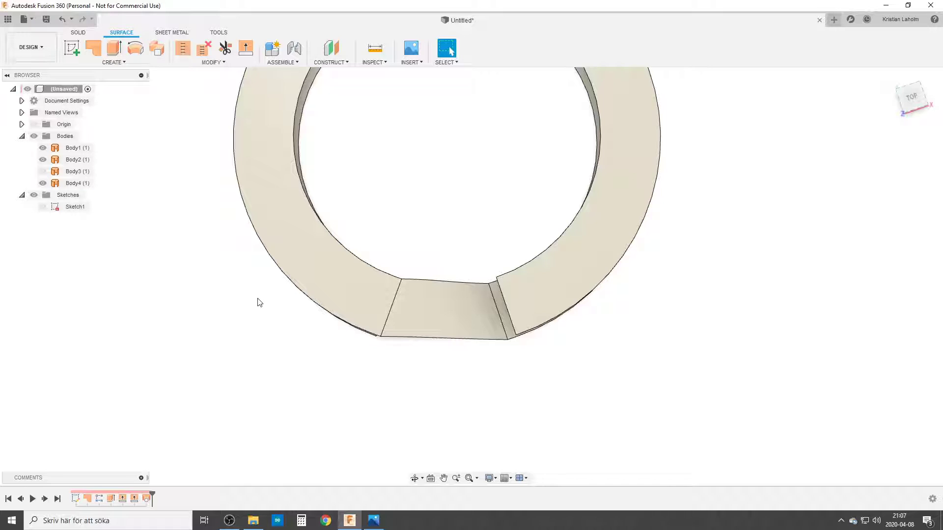
pyautogui.click(43, 172)
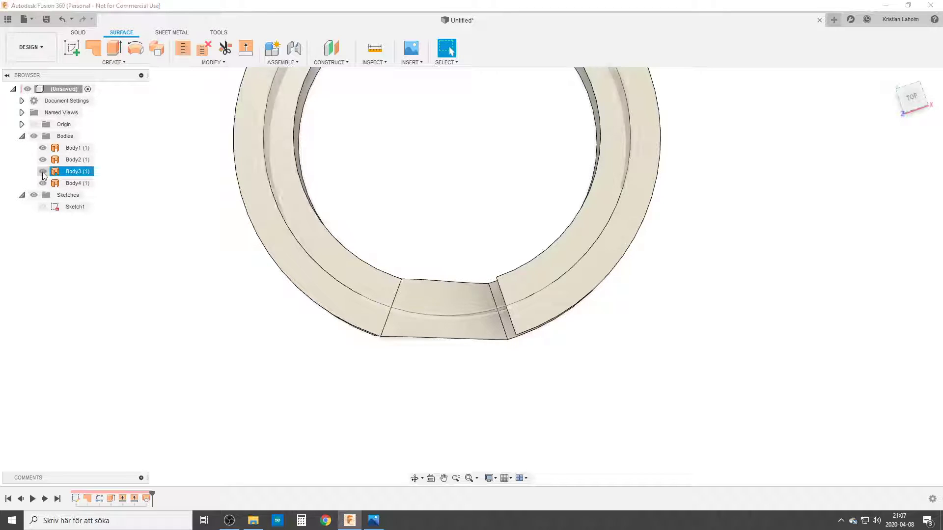
pyautogui.keyDown('shift'); pyautogui.moveTo(322, 310); pyautogui.dragTo(497, 312, button='middle'); pyautogui.keyUp('shift')
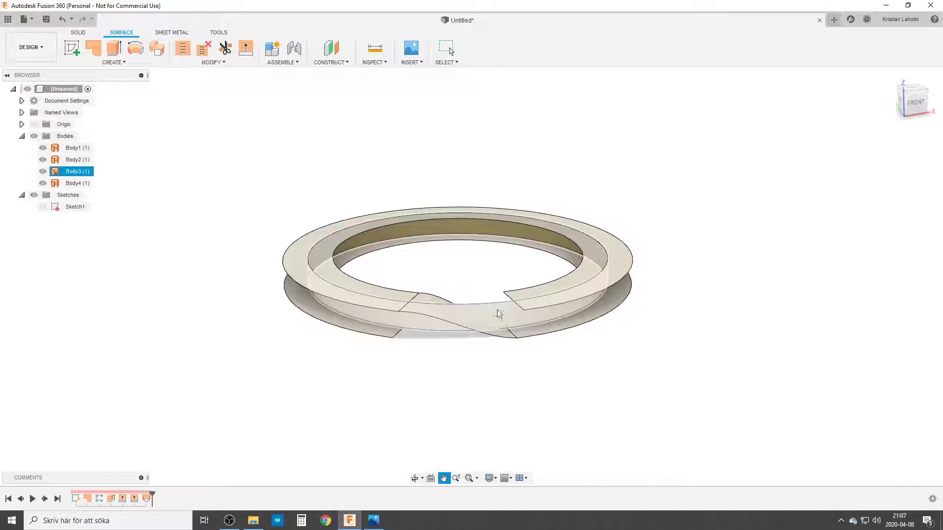
# Step: Trim the ring surfaces with Body3 as the tool, removing the outer flange regions
pyautogui.click(225, 48)
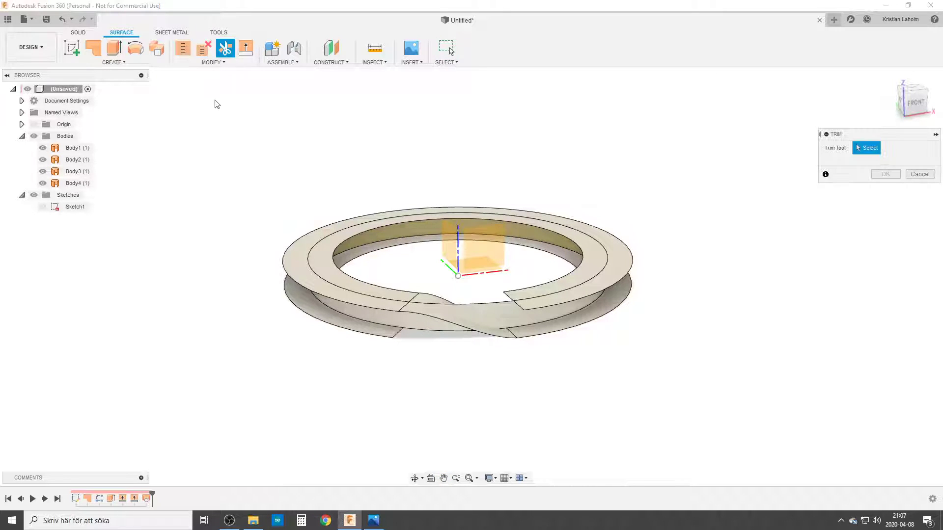
pyautogui.click(499, 311)
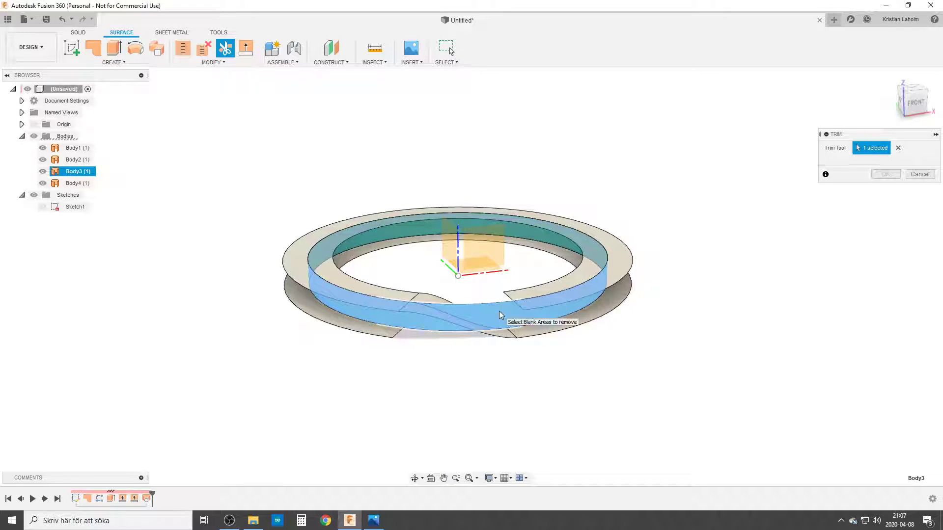
pyautogui.click(296, 297)
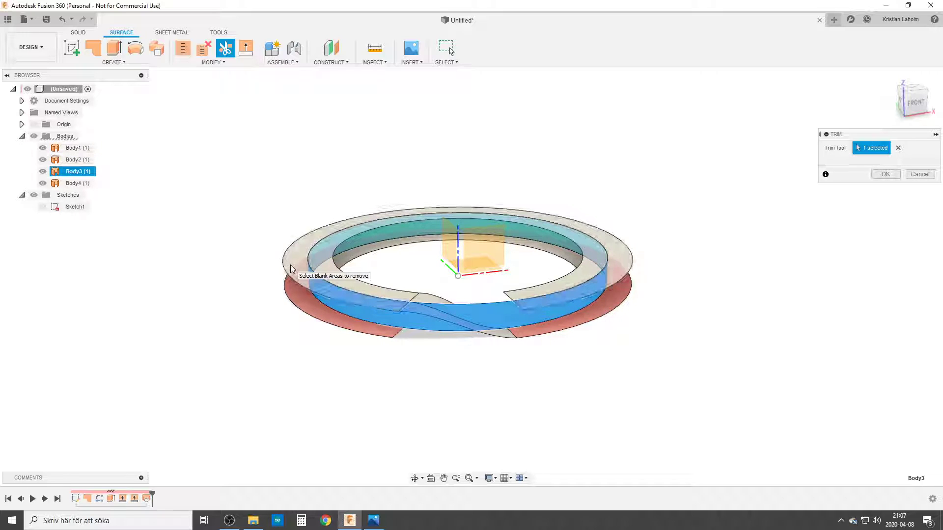
pyautogui.moveTo(491, 385); pyautogui.dragTo(487, 405, button='middle')
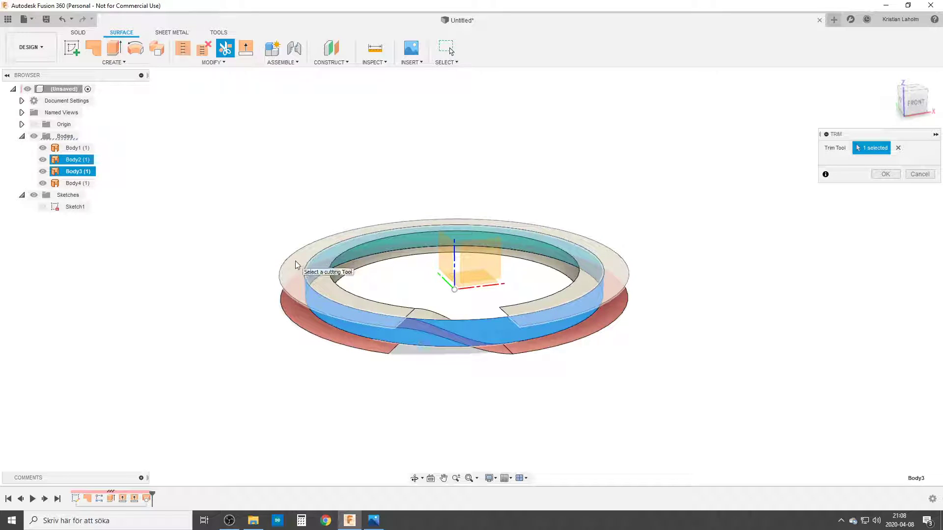
pyautogui.click(886, 175)
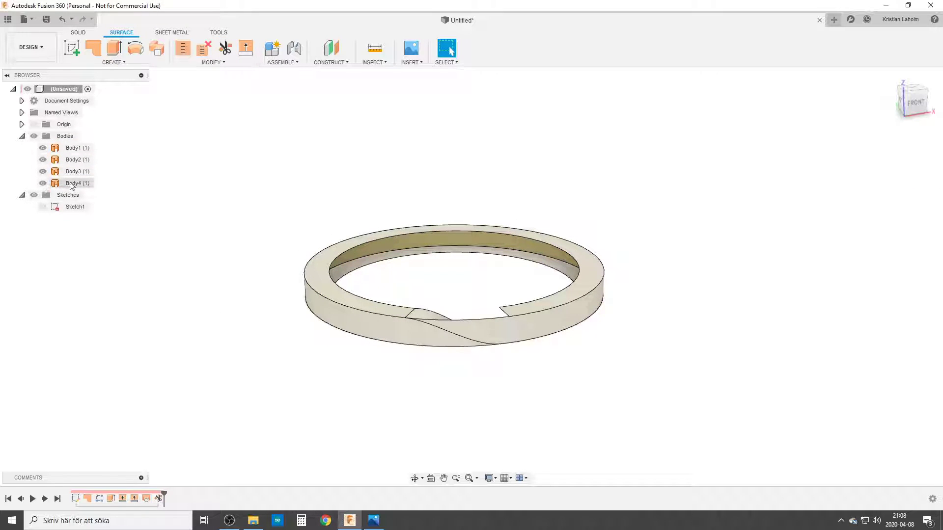
# Step: Remove the inner band Body3 from the design, keeping Body1, Body2 and Body4 visible
pyautogui.click(42, 148)
pyautogui.click(43, 160)
pyautogui.click(42, 172)
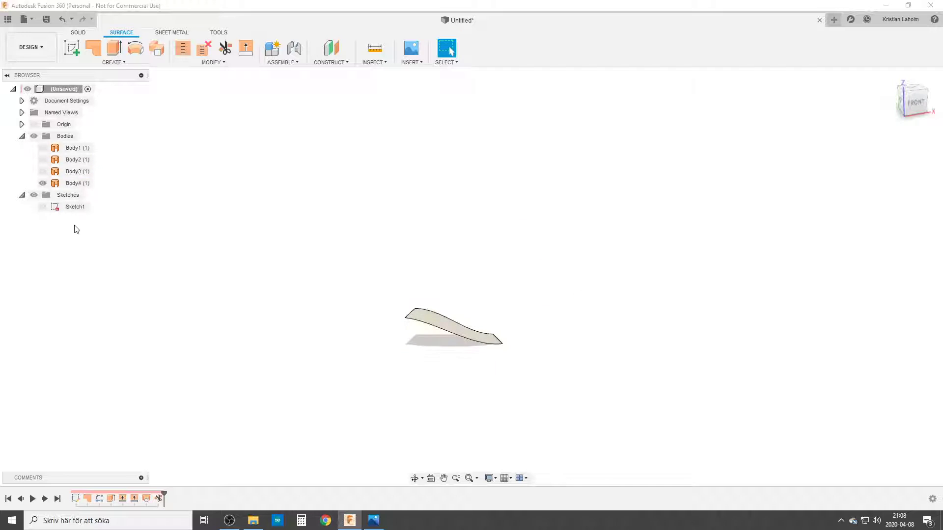
pyautogui.click(43, 184)
pyautogui.click(43, 171)
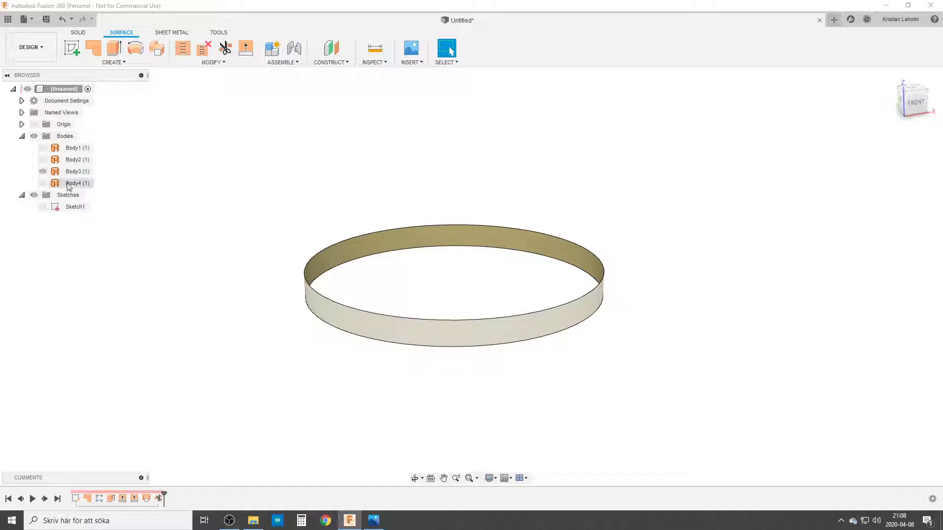
pyautogui.rightClick(63, 171)
pyautogui.click(97, 317)
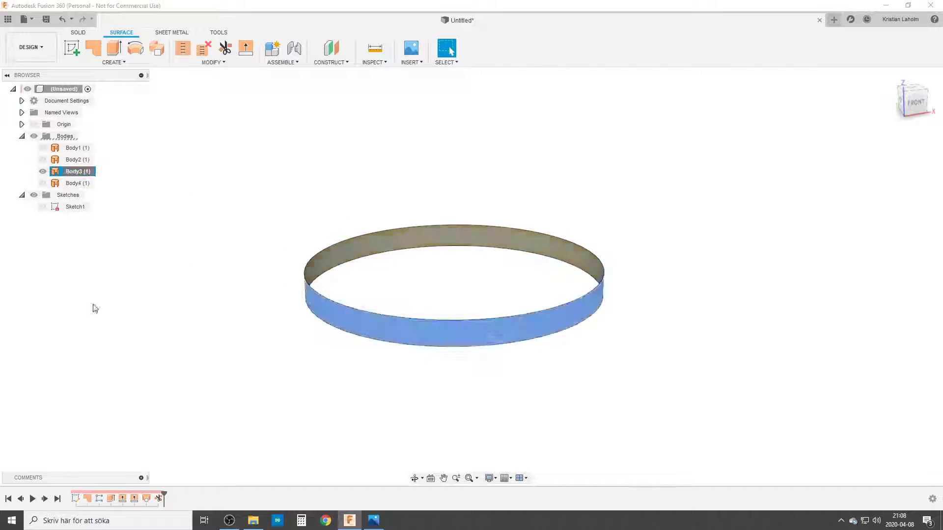
pyautogui.click(43, 148)
pyautogui.click(43, 160)
pyautogui.click(43, 172)
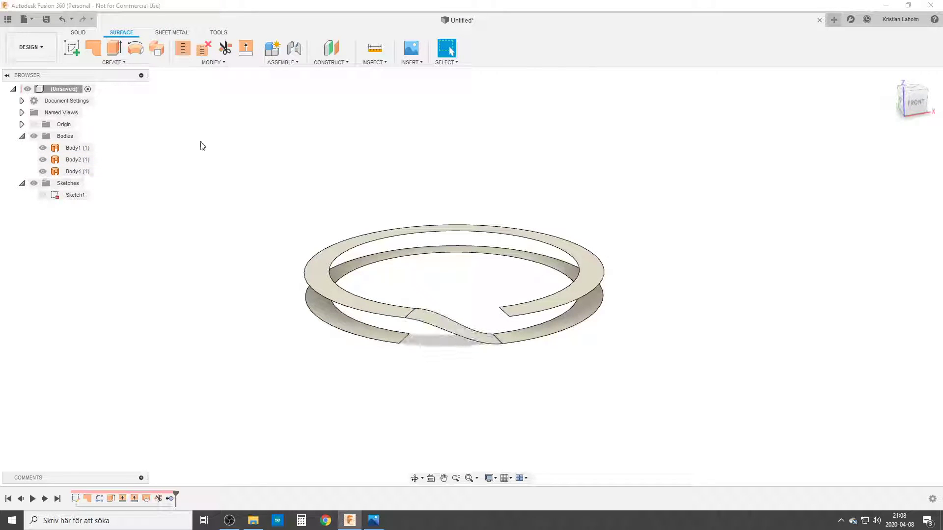
# Step: Stitch the top ring, S-shaped bridge and lower ring into the single body Body5
pyautogui.click(184, 35)
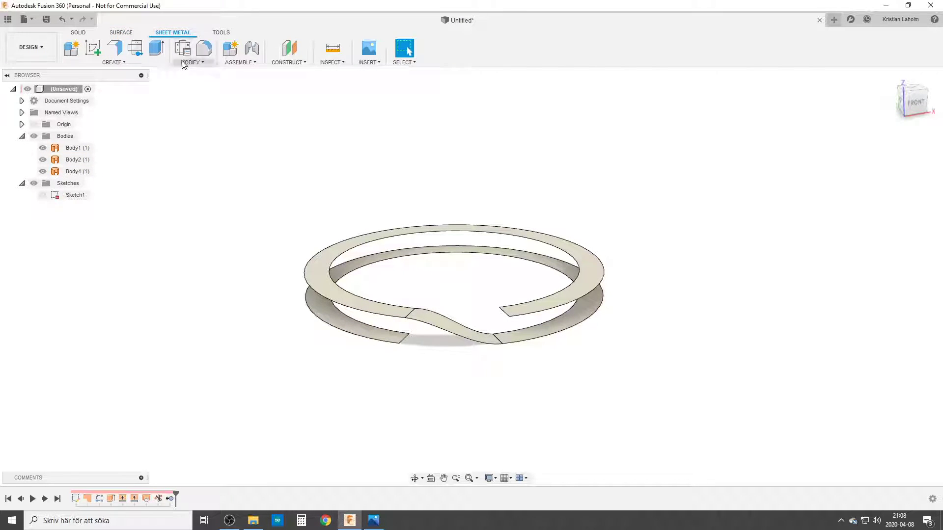
pyautogui.click(118, 34)
pyautogui.click(188, 48)
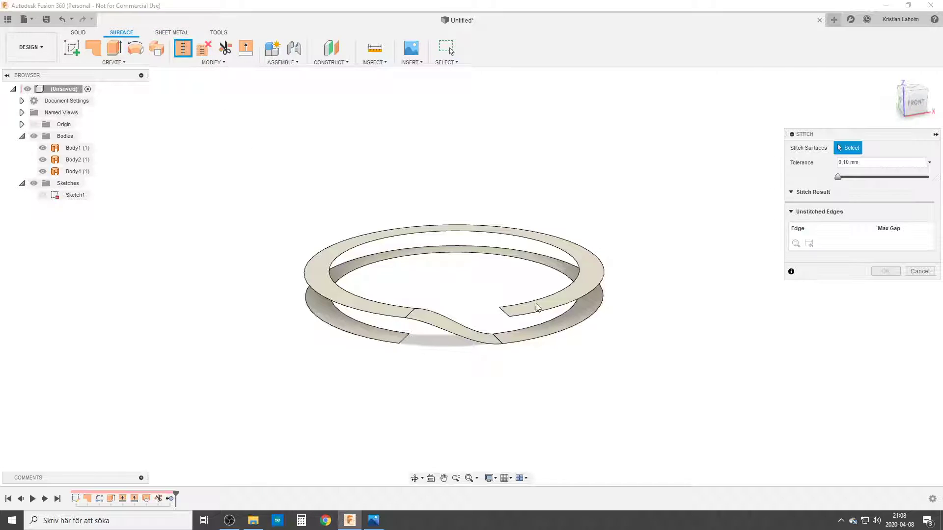
pyautogui.click(563, 299)
pyautogui.click(448, 330)
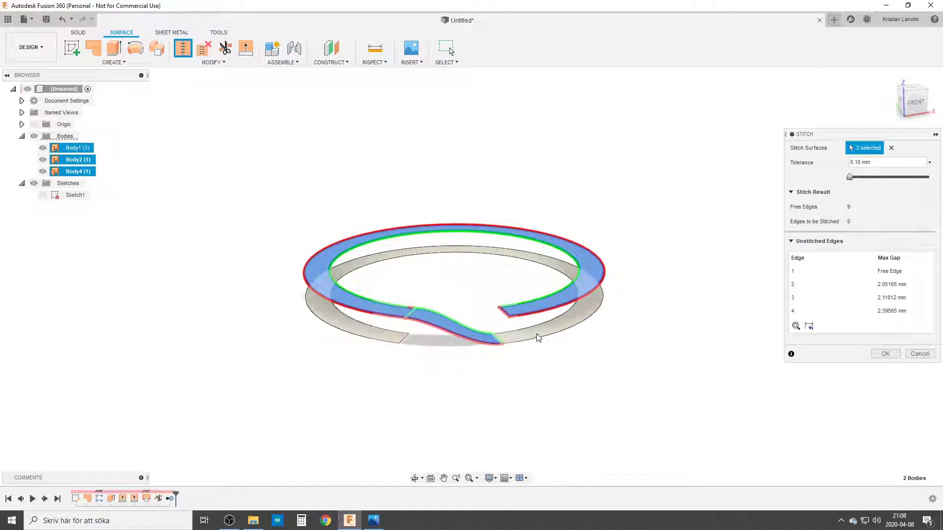
pyautogui.click(524, 332)
pyautogui.click(896, 372)
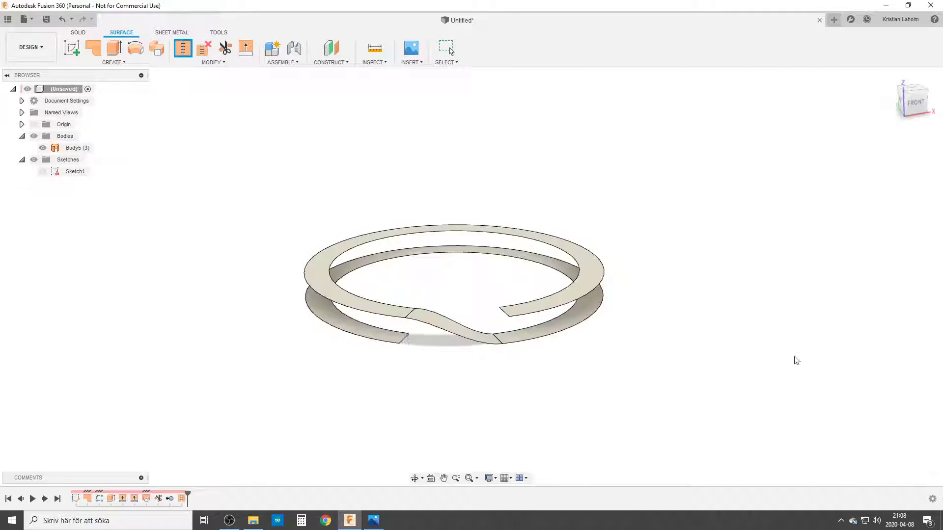
pyautogui.keyDown('shift'); pyautogui.moveTo(476, 343); pyautogui.dragTo(465, 316, button='middle'); pyautogui.keyUp('shift')
# Step: Start a sketch on the front plane and include the ring's 3D edges in it
pyautogui.click(429, 304)
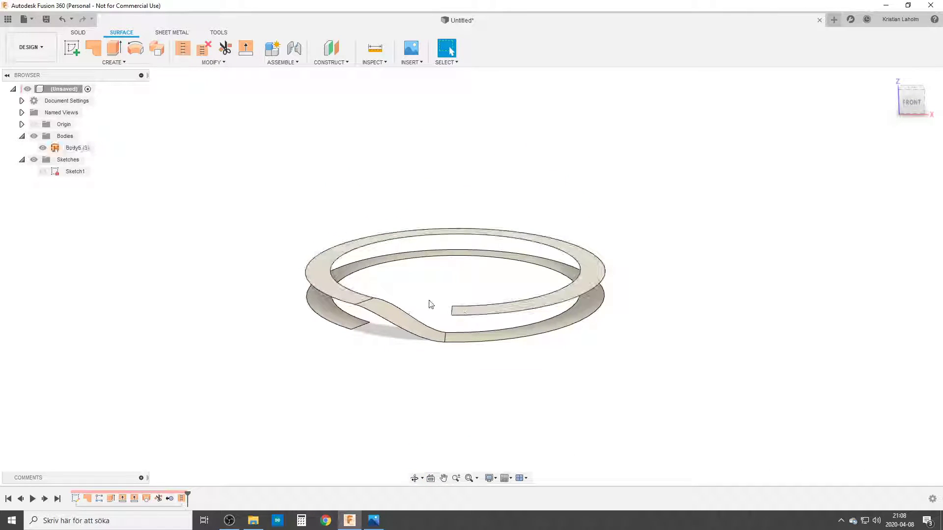
pyautogui.click(72, 48)
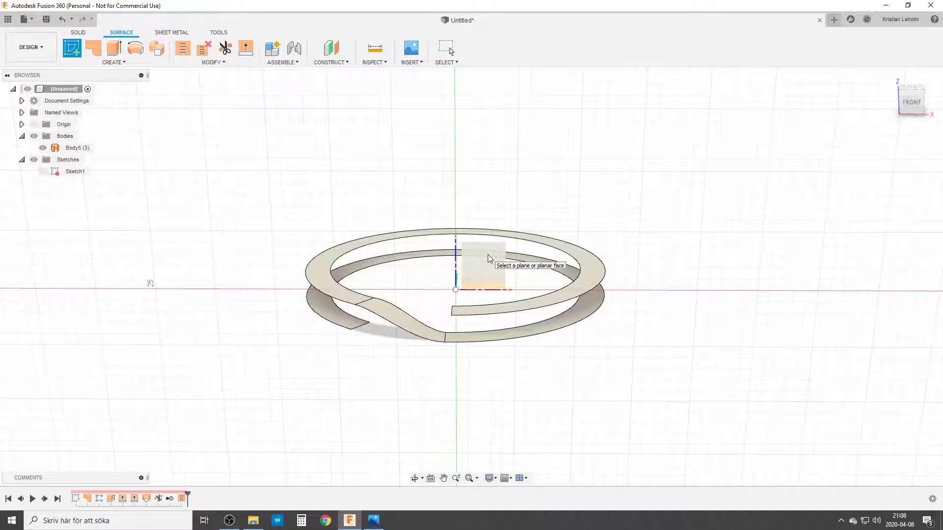
pyautogui.click(488, 254)
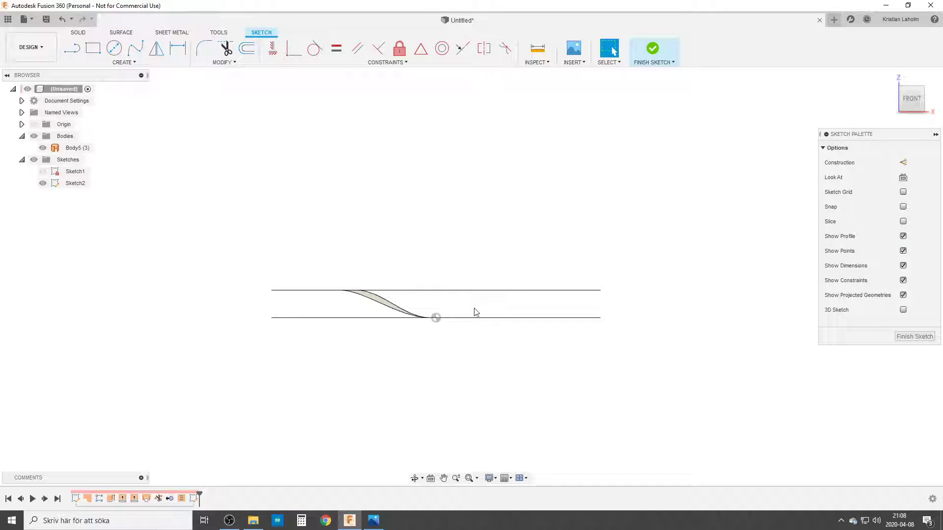
pyautogui.click(123, 62)
pyautogui.moveTo(142, 246)
pyautogui.click(194, 272)
pyautogui.keyDown('shift'); pyautogui.moveTo(287, 324); pyautogui.dragTo(303, 408, button='middle'); pyautogui.keyUp('shift')
pyautogui.click(537, 375)
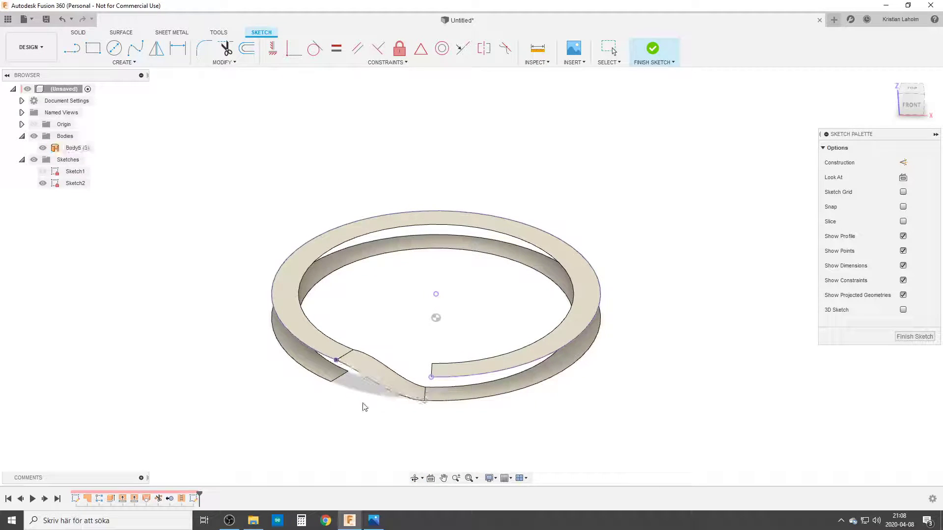
pyautogui.click(505, 396)
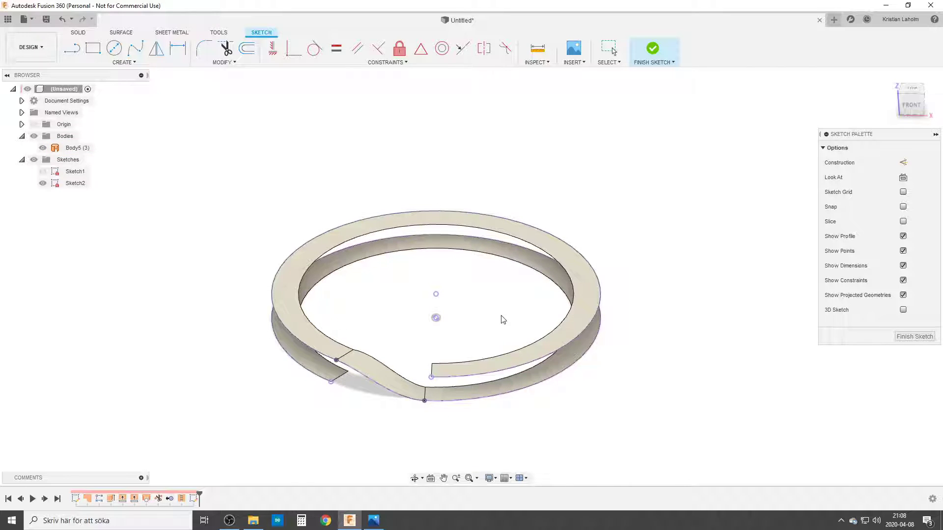
# Step: Check the projected curves, finish Sketch2, and remove the stitched body Body5
pyautogui.click(42, 148)
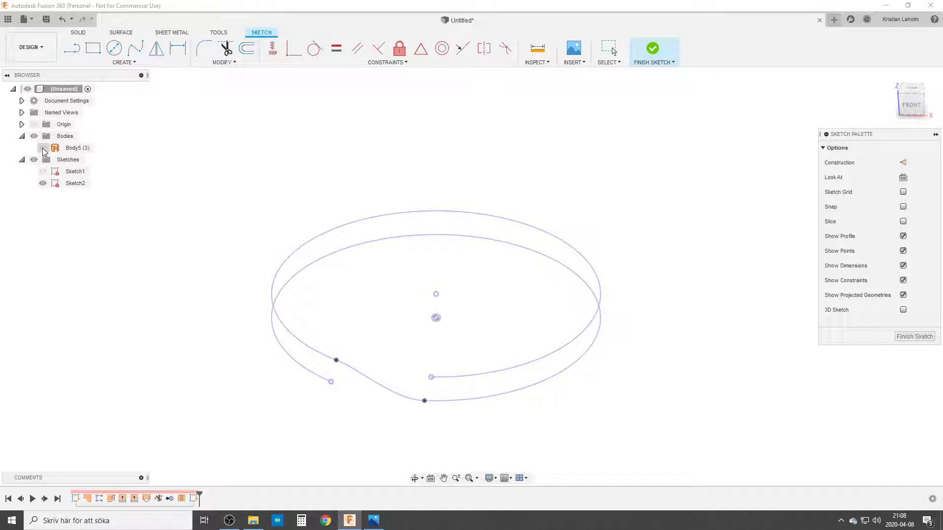
pyautogui.click(43, 148)
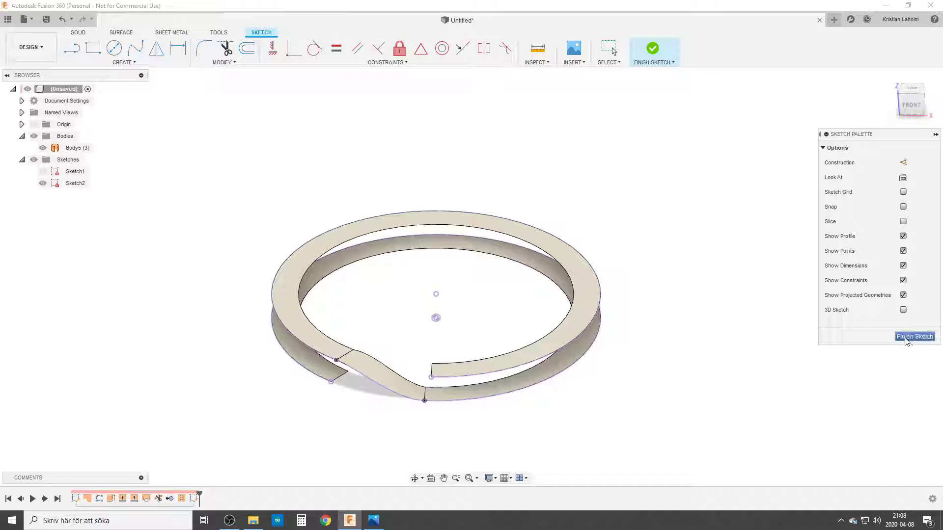
pyautogui.click(913, 337)
pyautogui.rightClick(74, 148)
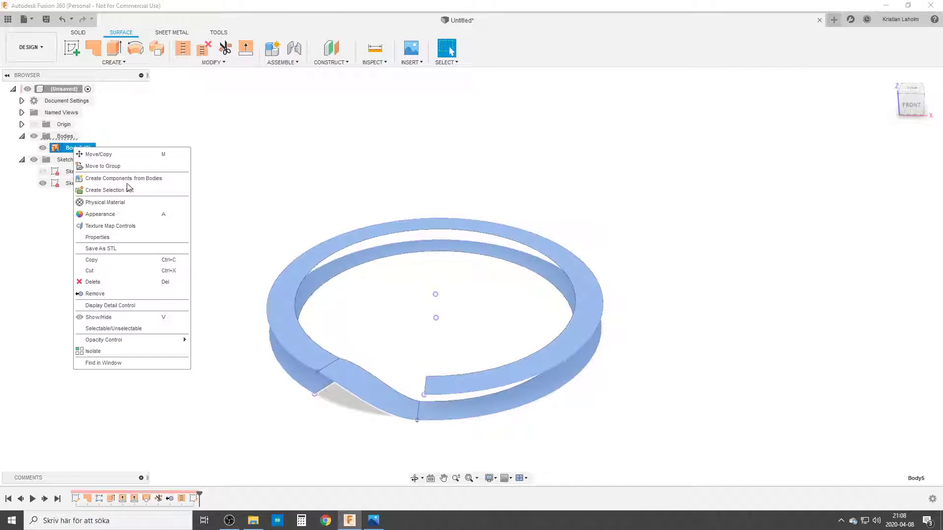
pyautogui.click(94, 294)
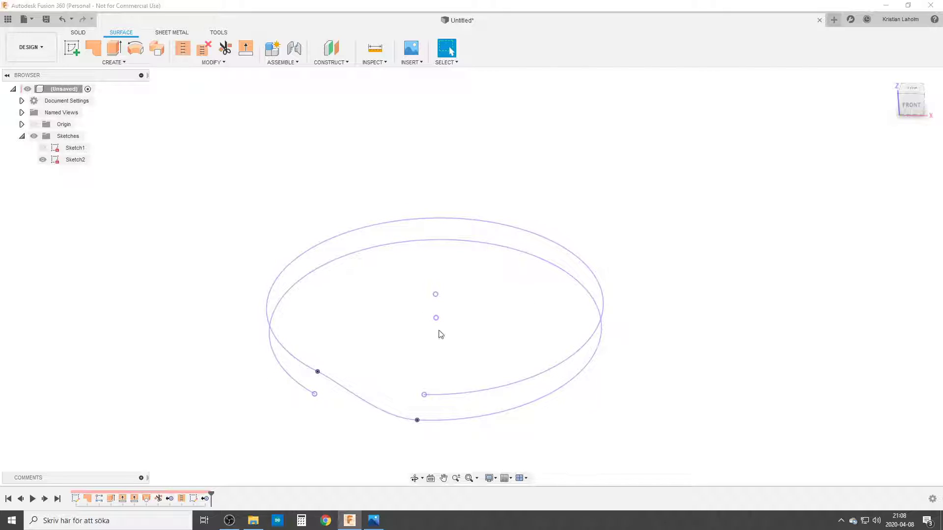
# Step: Create a 2 mm solid pipe along Sketch2's spiral curve, producing Body6
pyautogui.moveTo(443, 336)
pyautogui.mouseDown(button='middle')
pyautogui.moveTo(487, 261)
pyautogui.moveTo(493, 265)
pyautogui.mouseUp(button='middle')
pyautogui.moveTo(440, 343)
pyautogui.keyDown('shift'); pyautogui.mouseDown(button='middle')
pyautogui.moveTo(484, 349)
pyautogui.moveTo(444, 352)
pyautogui.mouseUp(button='middle'); pyautogui.keyUp('shift')
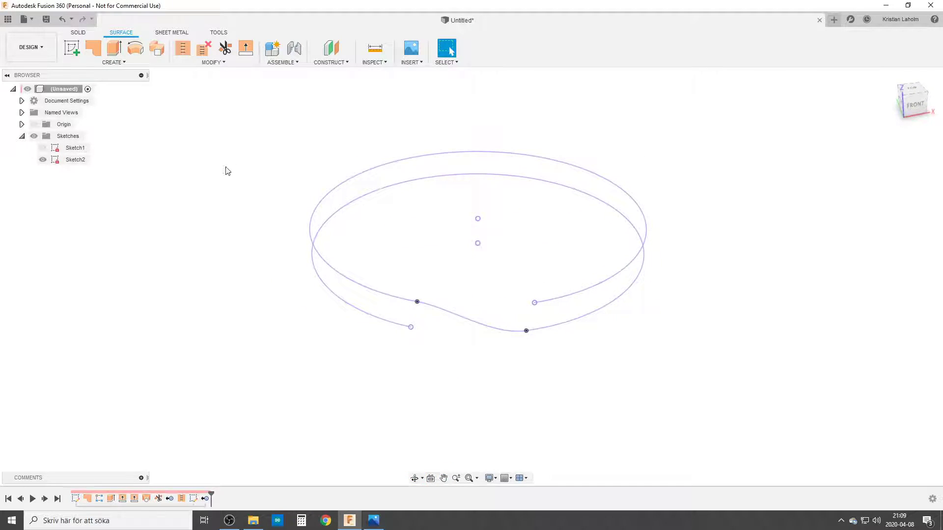
pyautogui.click(78, 32)
pyautogui.click(123, 62)
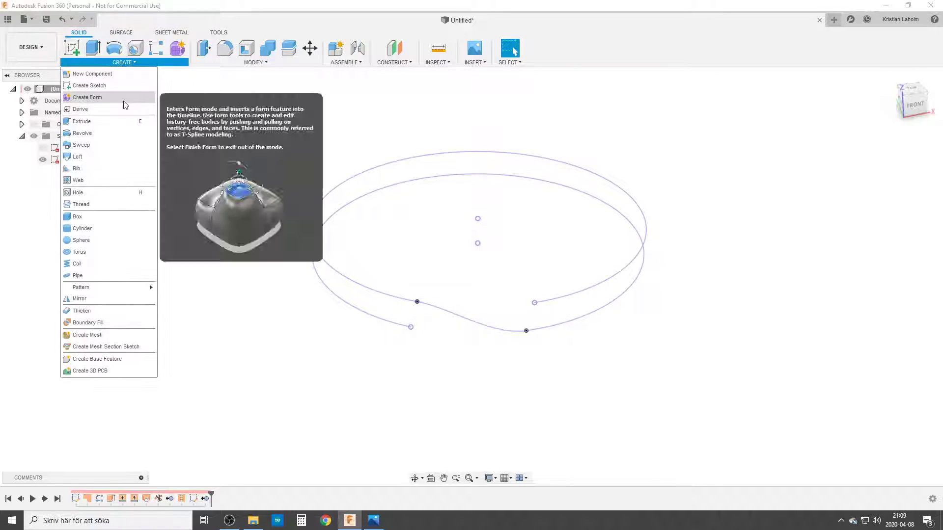
pyautogui.click(89, 276)
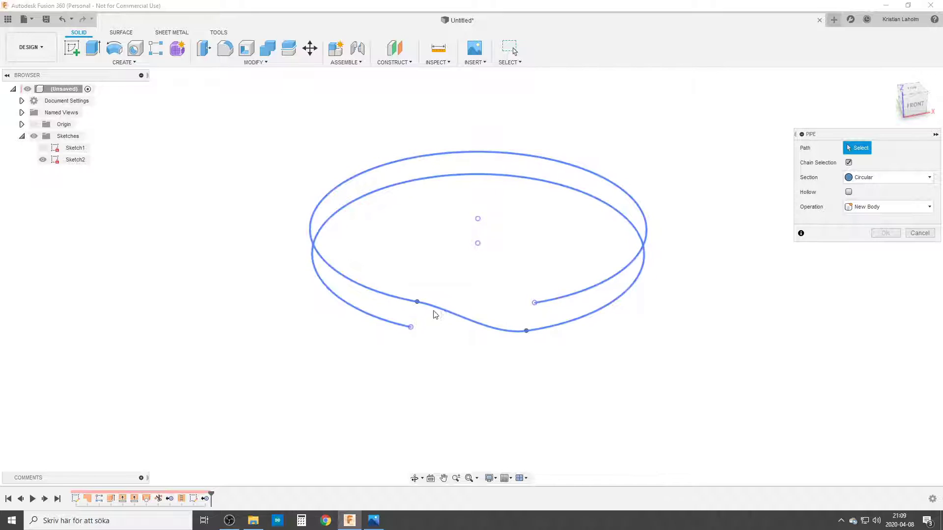
pyautogui.click(582, 295)
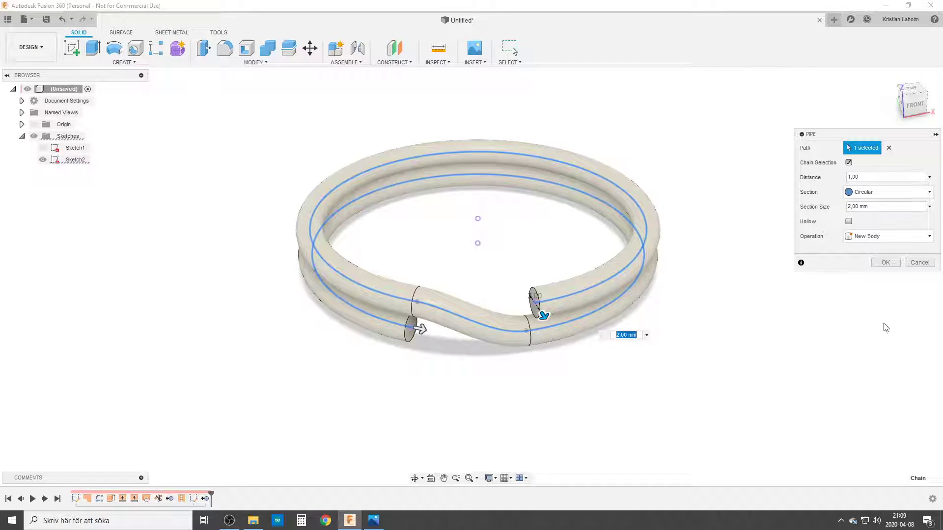
pyautogui.click(886, 263)
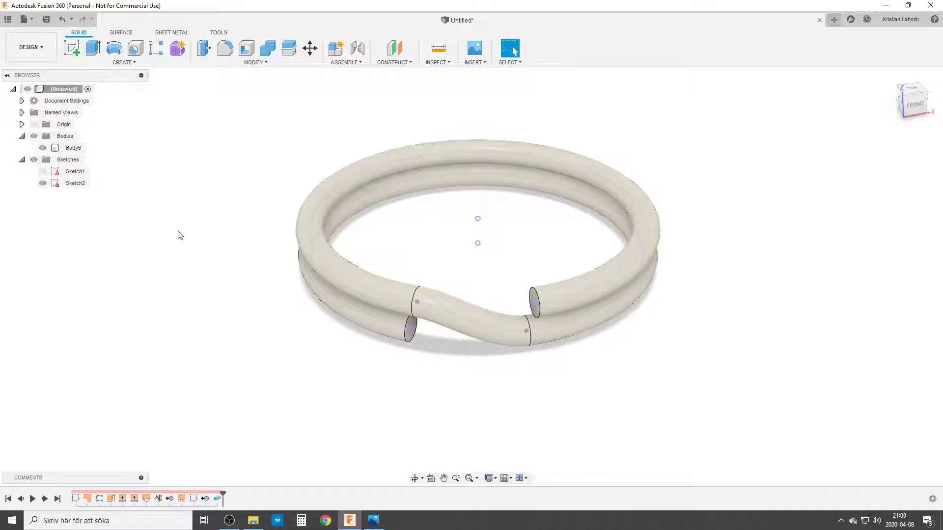
# Step: Hide Sketch2 and apply a chamfer to both cut end edges of Body6
pyautogui.click(42, 184)
pyautogui.keyDown('shift'); pyautogui.moveTo(411, 346); pyautogui.dragTo(409, 324, button='middle'); pyautogui.keyUp('shift')
pyautogui.click(255, 62)
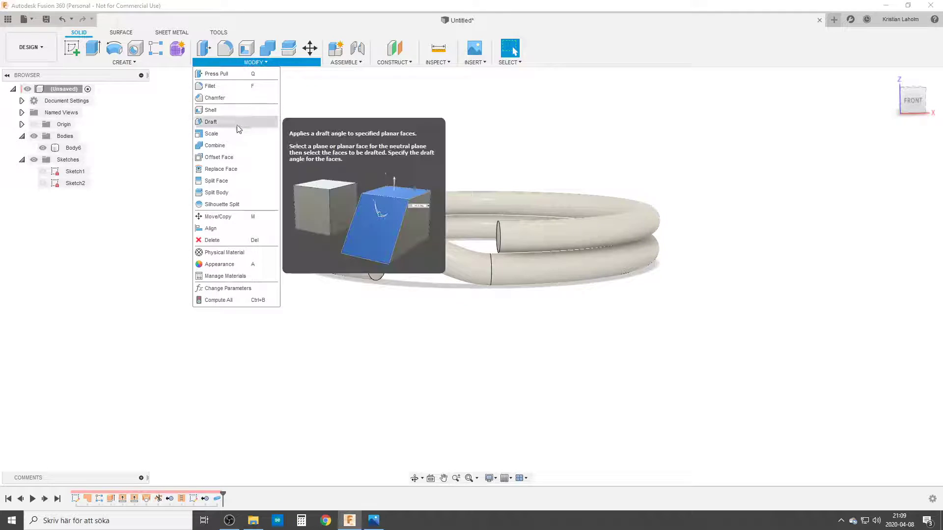
pyautogui.click(229, 98)
pyautogui.click(376, 265)
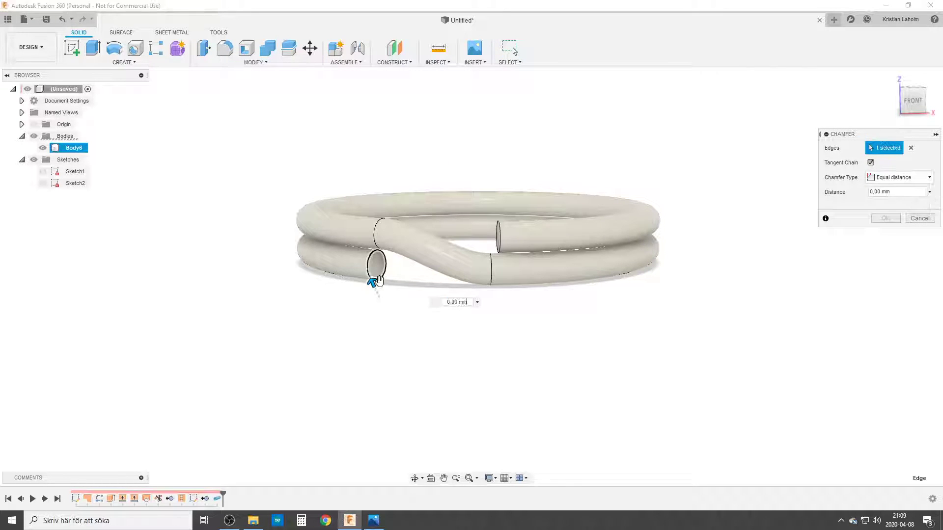
pyautogui.keyDown('shift'); pyautogui.moveTo(421, 324); pyautogui.dragTo(420, 342, button='middle'); pyautogui.keyUp('shift')
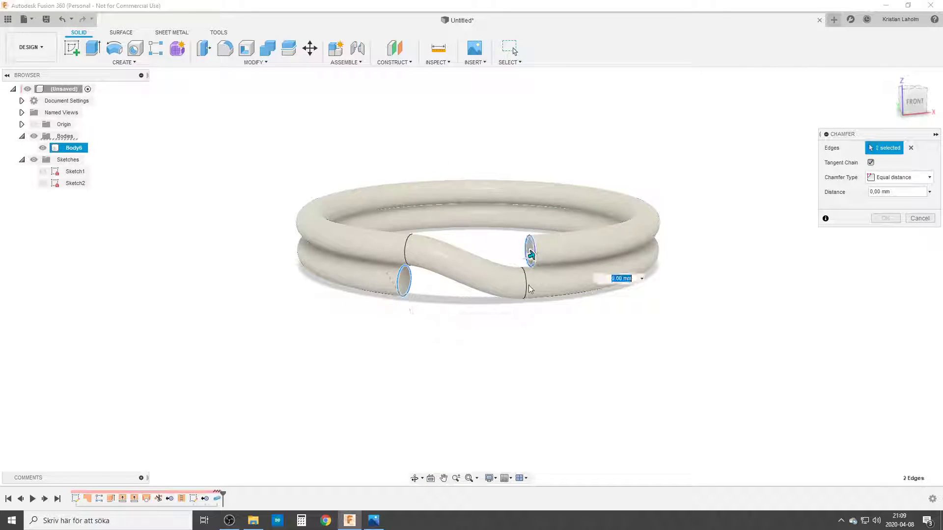
pyautogui.press('Return')
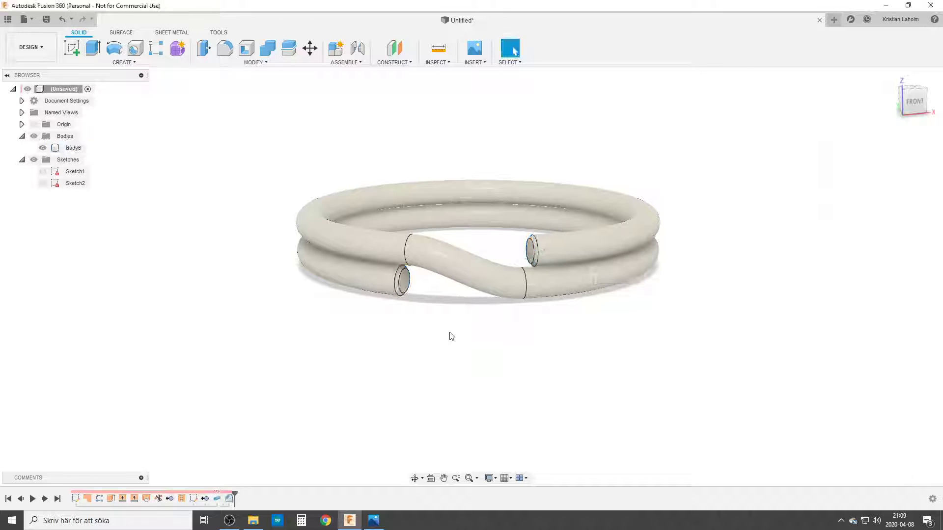
# Step: Orbit and zoom around the pipe ring to inspect the chamfered ends
pyautogui.keyDown('shift'); pyautogui.moveTo(459, 266); pyautogui.dragTo(437, 273, button='middle'); pyautogui.keyUp('shift')
pyautogui.scroll(5, 396, 290)
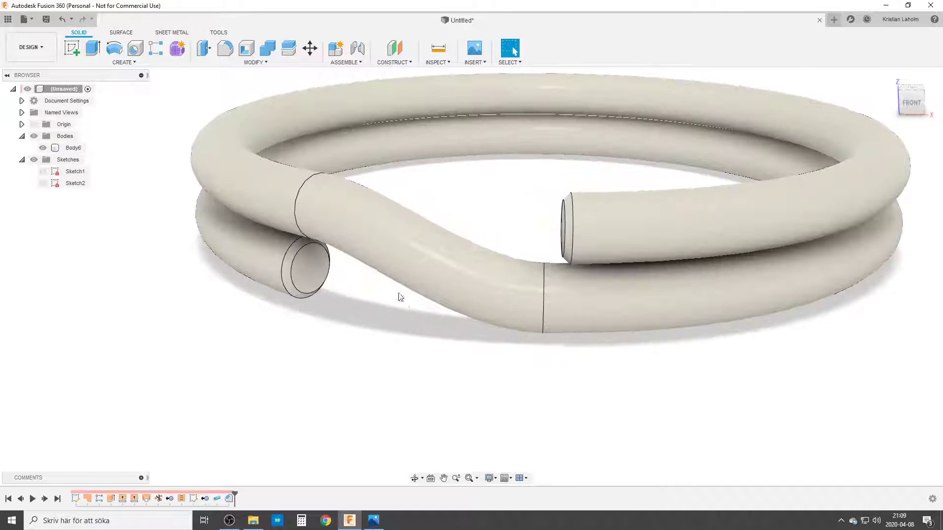
pyautogui.scroll(-3, 373, 240)
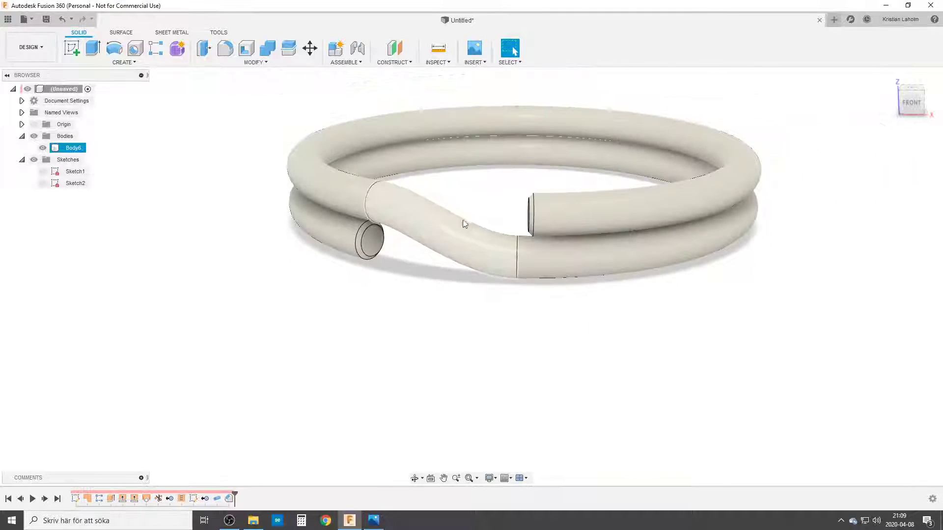
pyautogui.keyDown('shift'); pyautogui.moveTo(464, 222); pyautogui.dragTo(437, 257, button='middle'); pyautogui.keyUp('shift')
pyautogui.press('Escape')
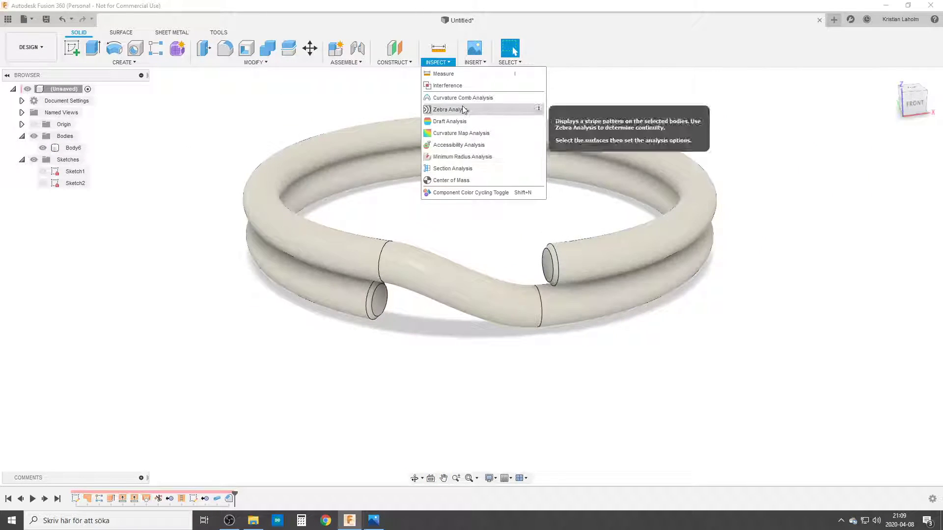
pyautogui.click(463, 109)
pyautogui.click(440, 274)
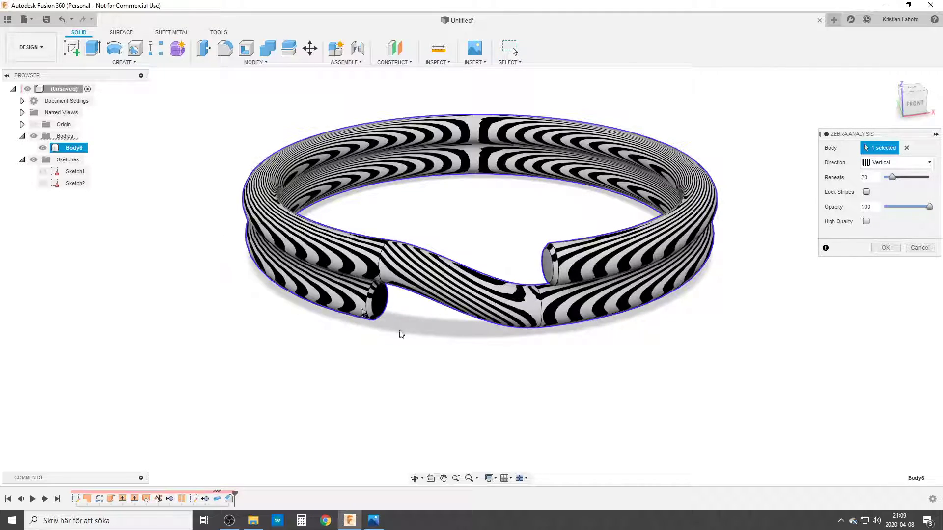
pyautogui.keyDown('shift'); pyautogui.moveTo(427, 301); pyautogui.dragTo(472, 366, button='middle'); pyautogui.keyUp('shift')
pyautogui.scroll(3, 495, 352)
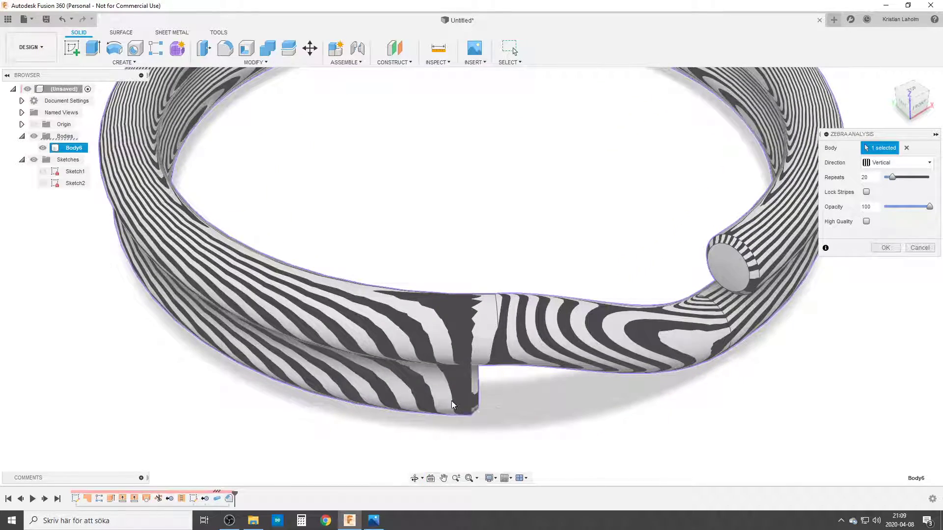
pyautogui.scroll(-3, 514, 392)
pyautogui.keyDown('shift'); pyautogui.moveTo(511, 393); pyautogui.dragTo(482, 333, button='middle'); pyautogui.keyUp('shift')
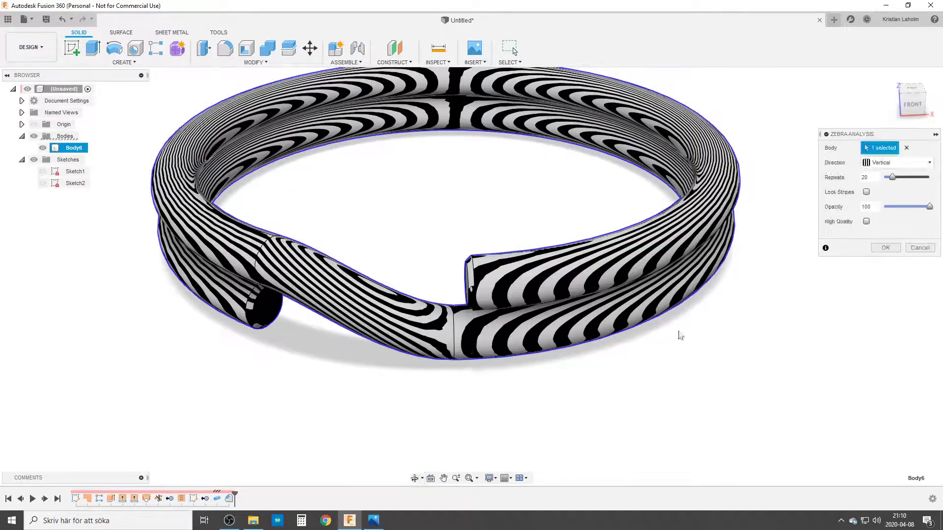
pyautogui.click(920, 248)
pyautogui.click(907, 87)
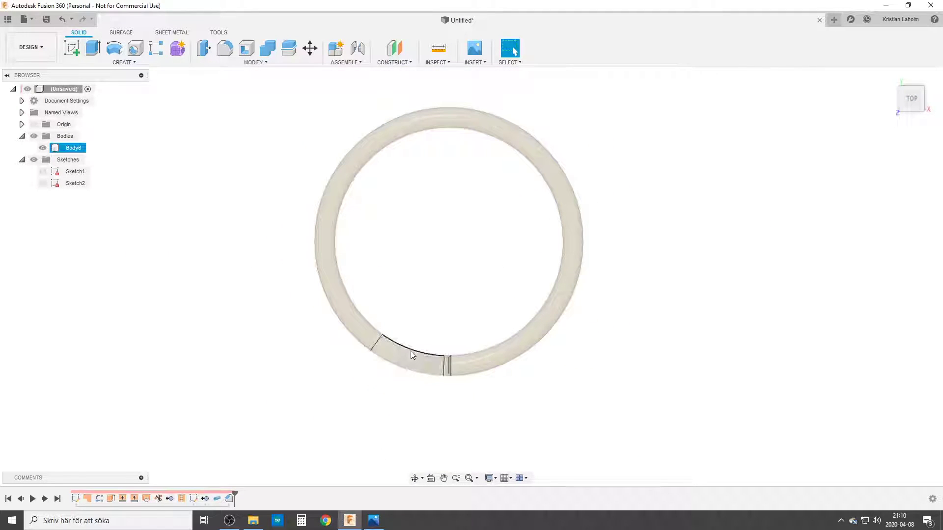
pyautogui.keyDown('shift'); pyautogui.moveTo(412, 355); pyautogui.dragTo(431, 288, button='middle'); pyautogui.keyUp('shift')
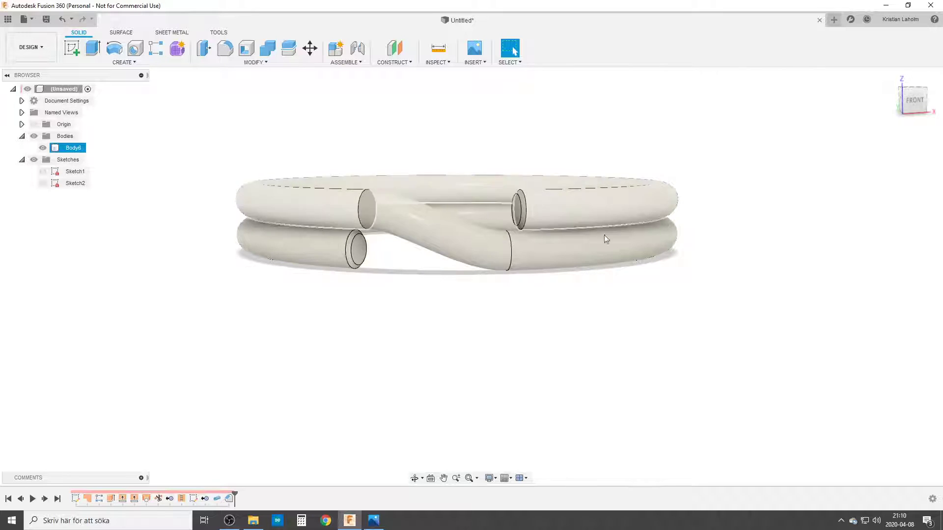
pyautogui.keyDown('shift'); pyautogui.moveTo(449, 266); pyautogui.dragTo(407, 313, button='middle'); pyautogui.keyUp('shift')
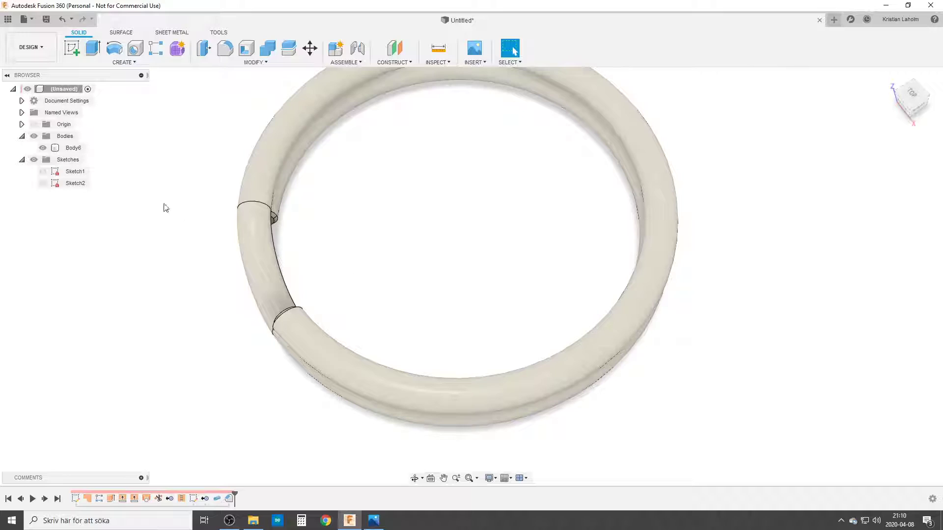